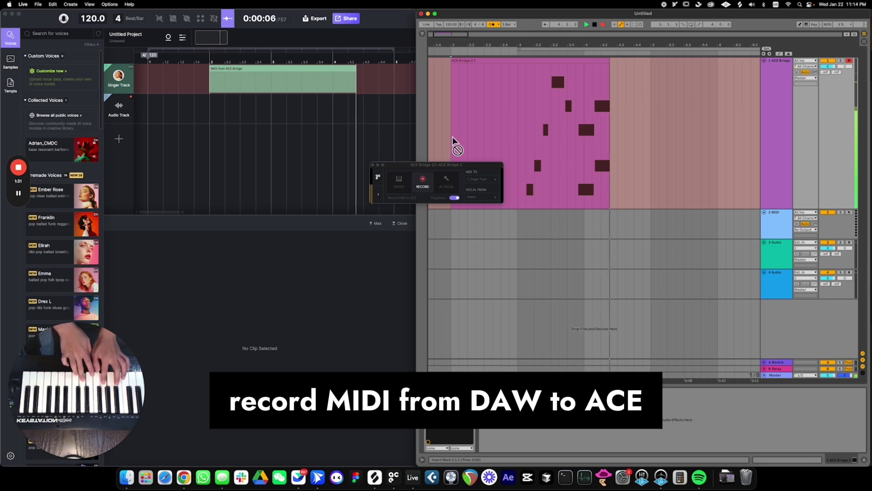
Stop the Ableton recording, switch ACE Bridge to AI VOCAL and start playback.
{"action": "key", "text": "space"}
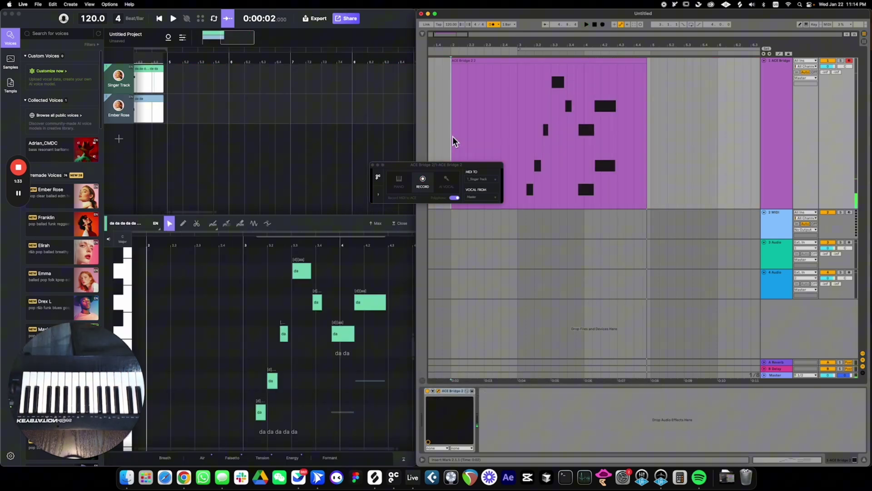
{"action": "left_click", "coordinate": [447, 181]}
{"action": "key", "text": "space"}
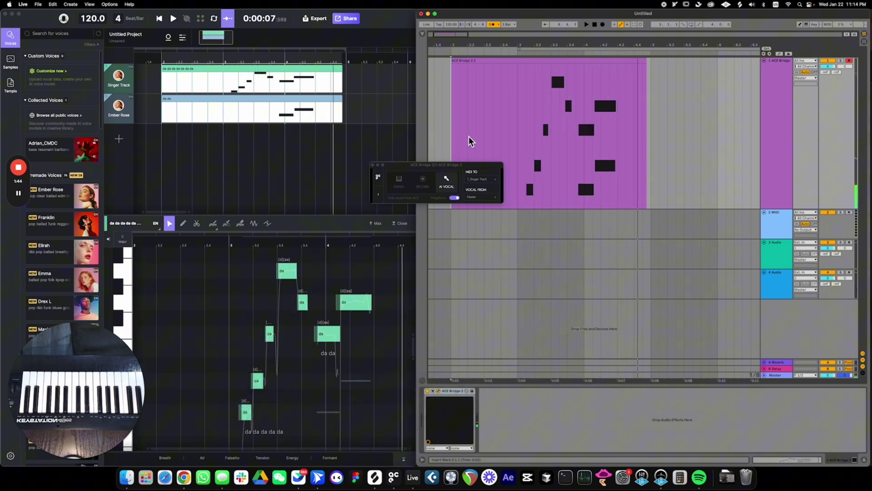
Fill the lyrics 'i know your feeling' into the singer notes in ACE's editor.
{"action": "type", "text": "i know your feeling"}
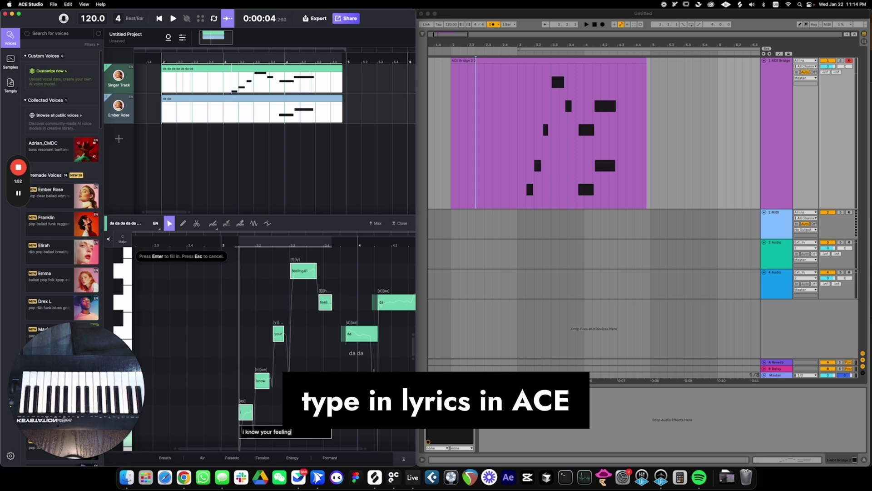
{"action": "key", "text": "Return"}
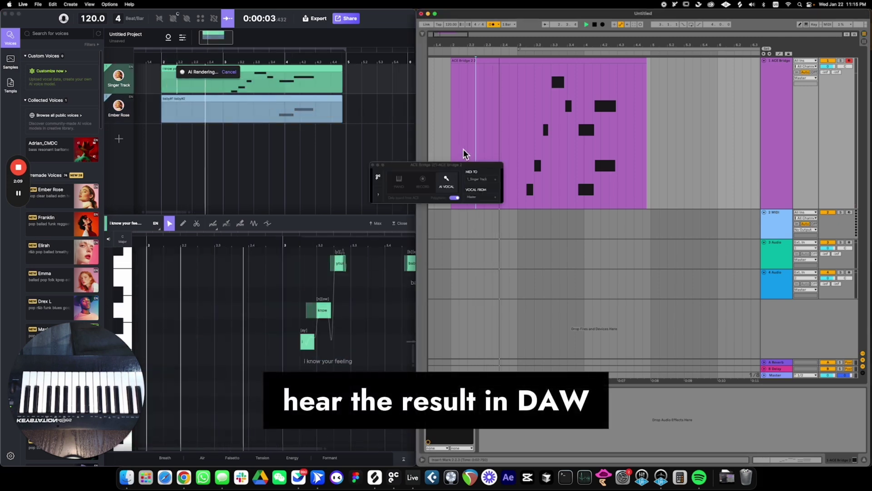
{"action": "scroll", "coordinate": [549, 146], "scroll_direction": "up", "scroll_amount": 3}
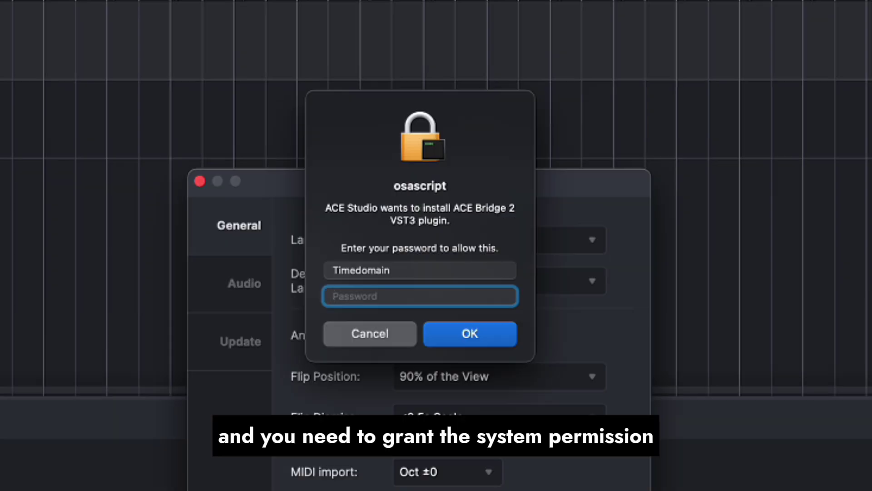
Authorize the ACE Bridge 2 VST3 and AU installs with the system password.
{"action": "type", "text": "•••••"}
{"action": "key", "text": "Return"}
{"action": "type", "text": "••••"}
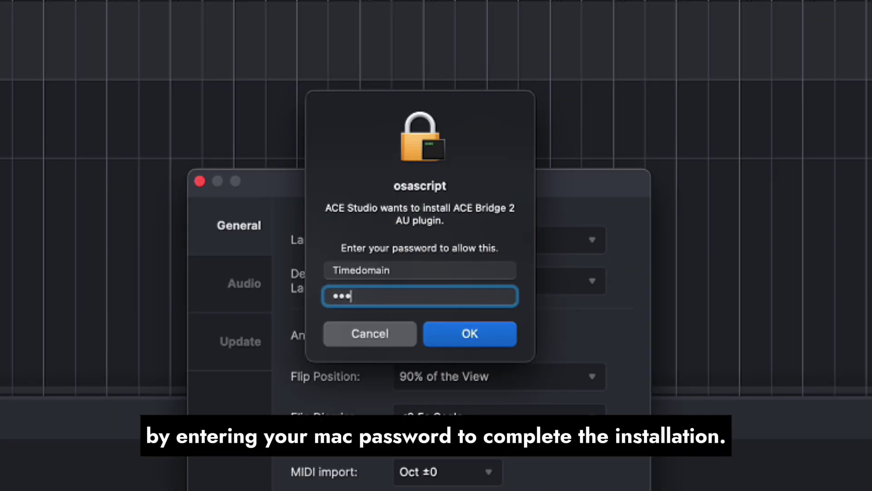
{"action": "key", "text": "Return"}
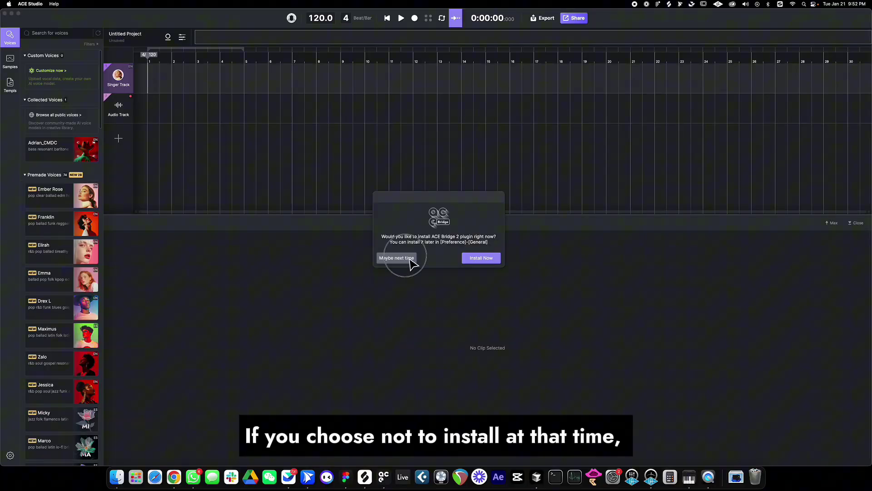
Choose 'Maybe next time', then open ACE Studio's General preferences.
{"action": "left_click", "coordinate": [409, 258]}
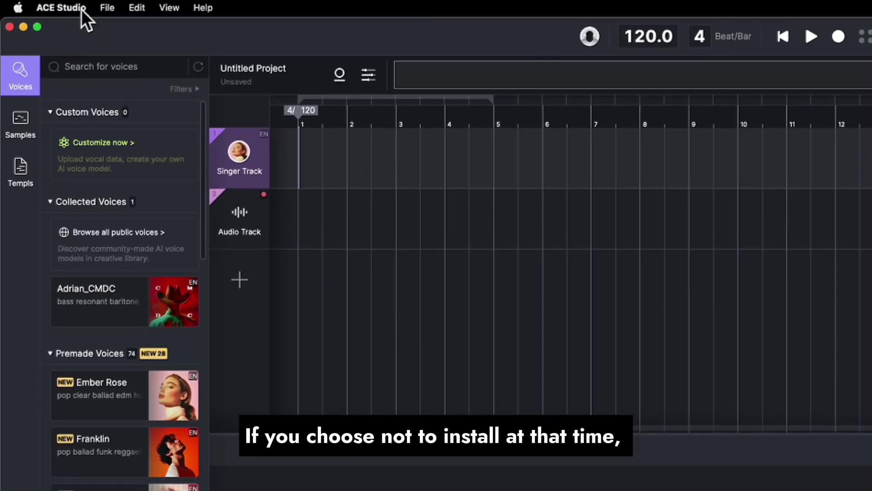
{"action": "left_click", "coordinate": [84, 9]}
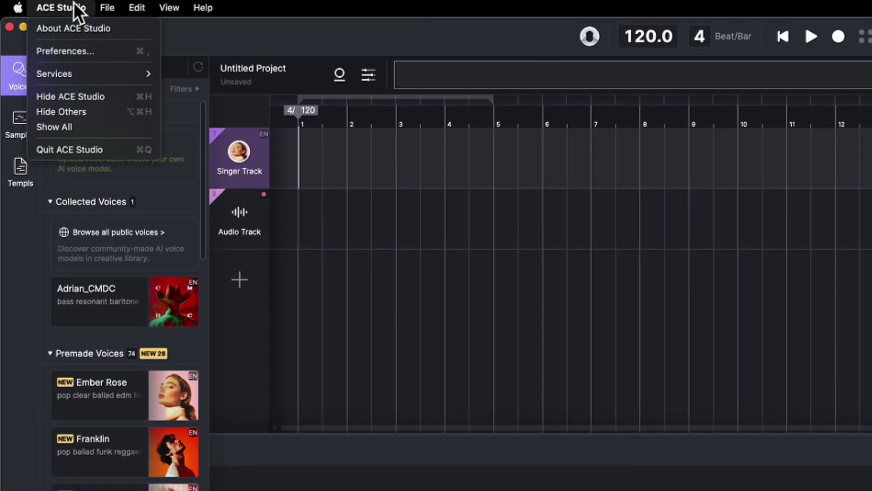
{"action": "left_click", "coordinate": [78, 55]}
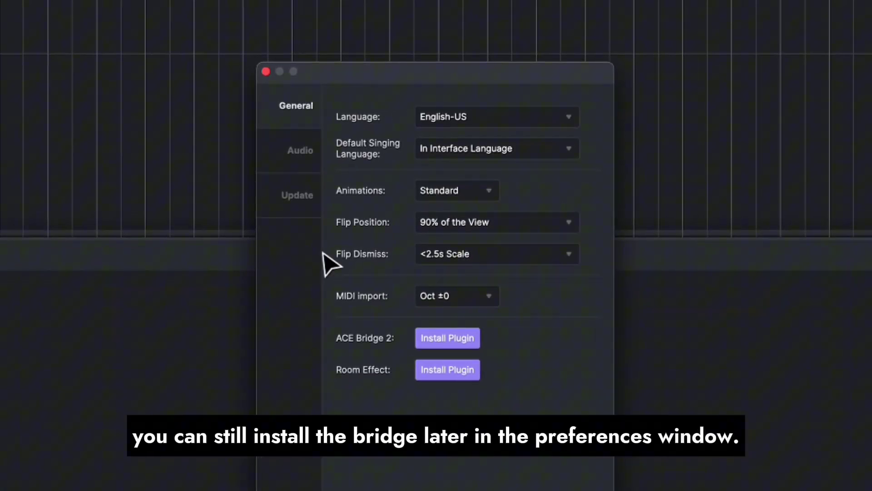
Install ACE Bridge 2, then select ACE Bridge 2.vst3 and ACE Bridge 2.component in Plug-Ins.
{"action": "left_click", "coordinate": [756, 473]}
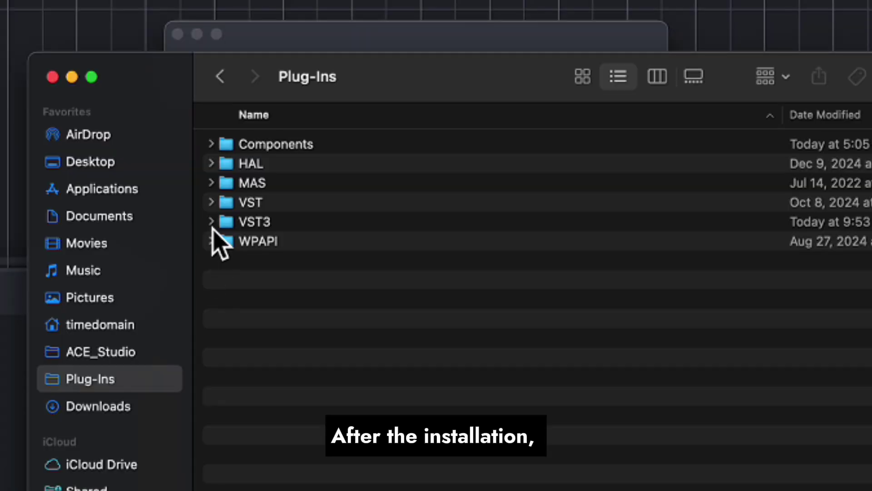
{"action": "left_click", "coordinate": [211, 223]}
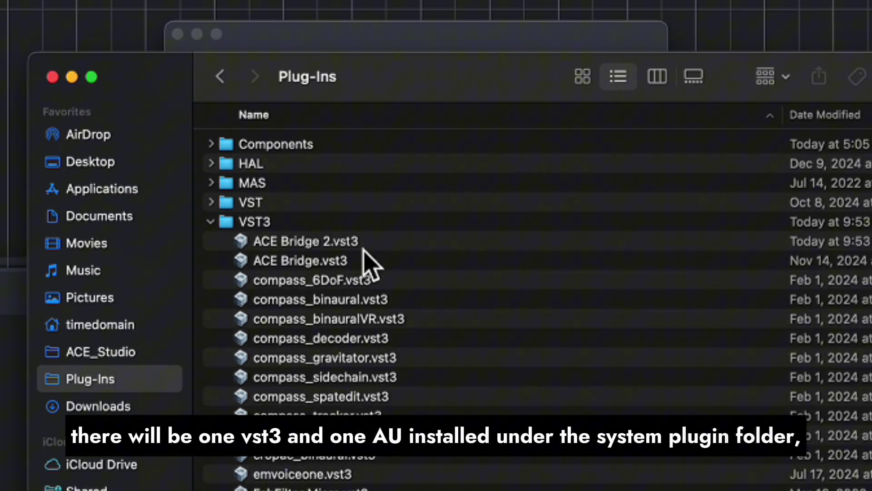
{"action": "left_click", "coordinate": [362, 248]}
{"action": "left_click", "coordinate": [211, 144]}
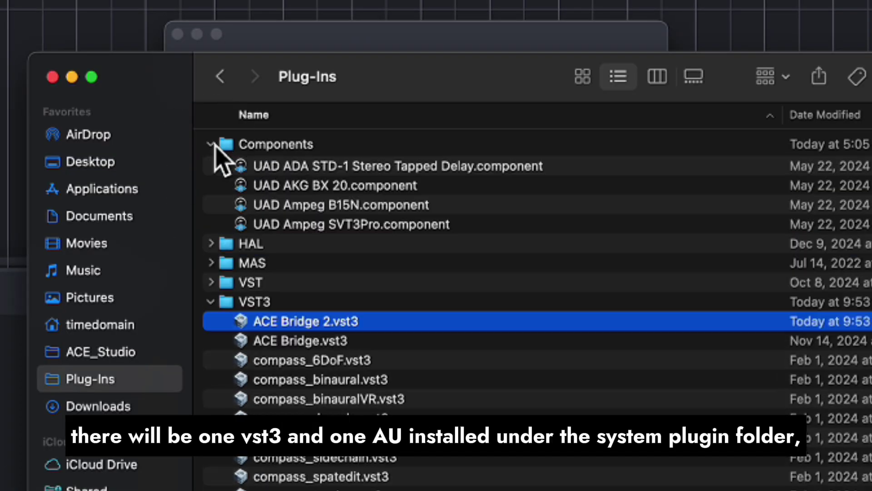
{"action": "left_click", "coordinate": [298, 168]}
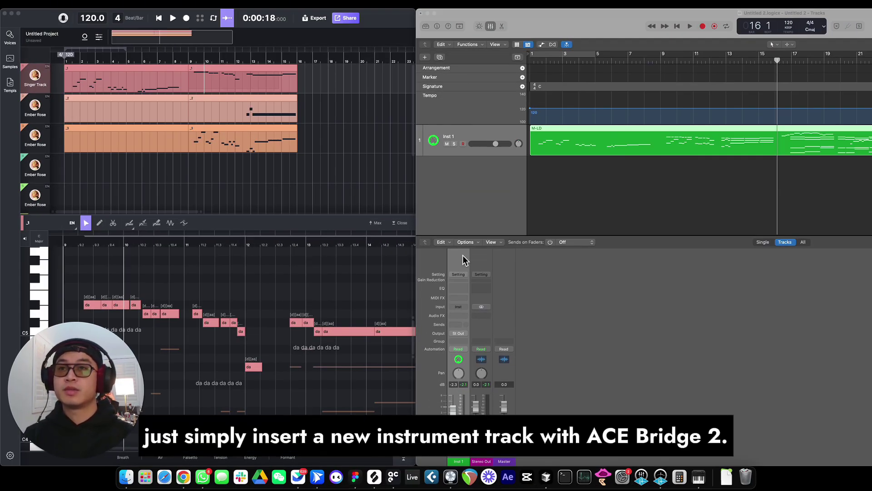
Create Logic Pro track Inst 2 using AU Instruments > ACE Studio > ACE Bridge 2 > Stereo.
{"action": "left_click", "coordinate": [468, 218]}
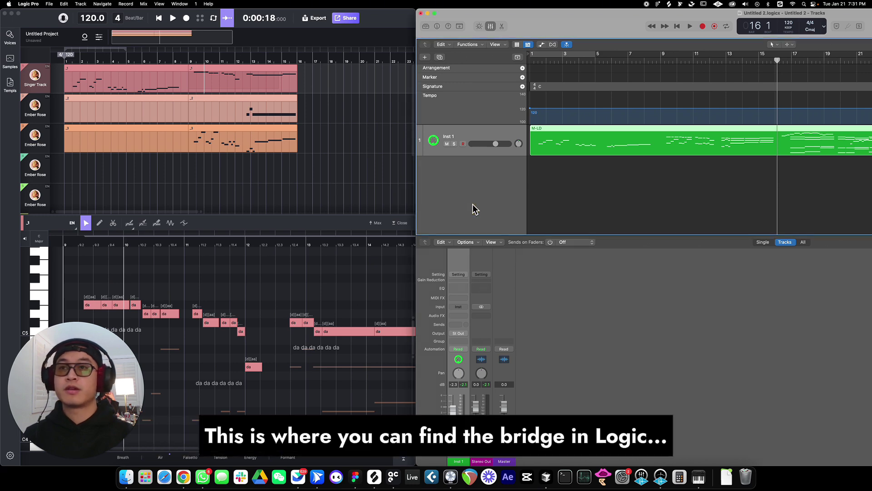
{"action": "left_click", "coordinate": [427, 58]}
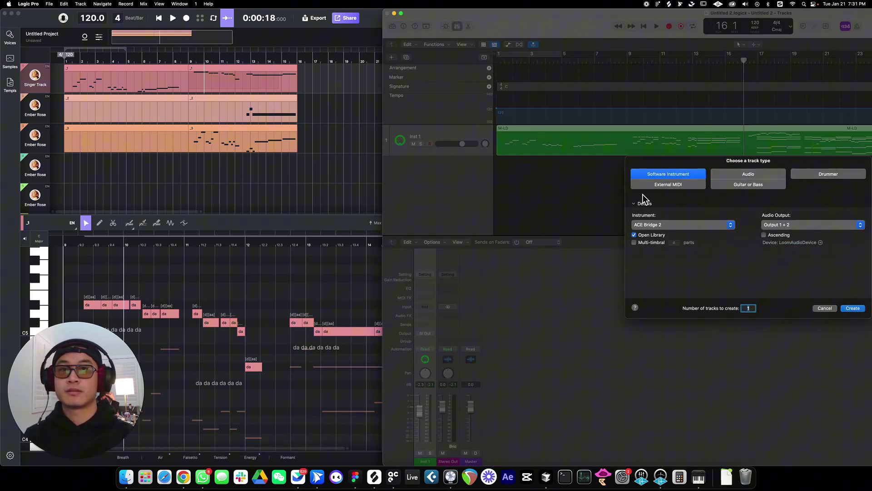
{"action": "left_click", "coordinate": [676, 223]}
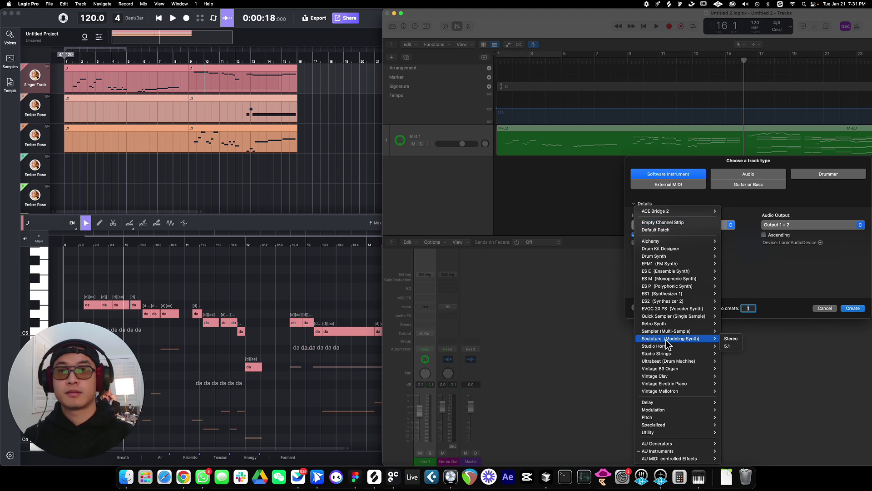
{"action": "mouse_move", "coordinate": [677, 450]}
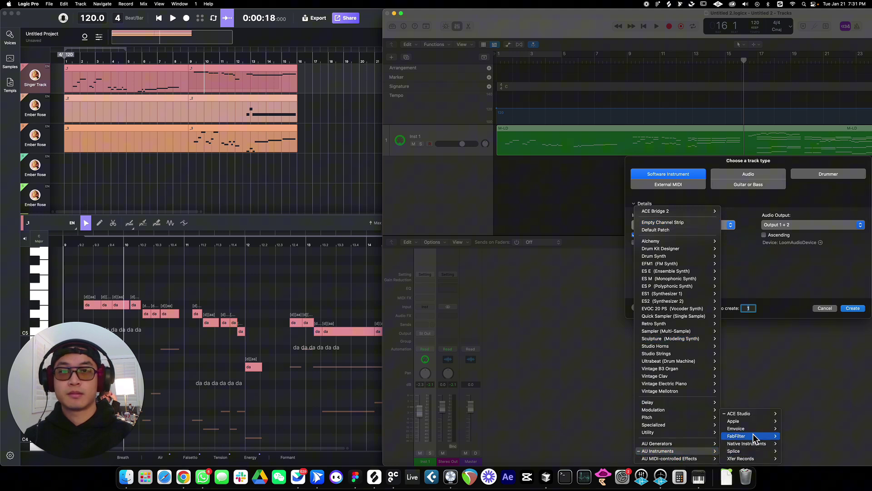
{"action": "mouse_move", "coordinate": [765, 414]}
{"action": "mouse_move", "coordinate": [807, 420]}
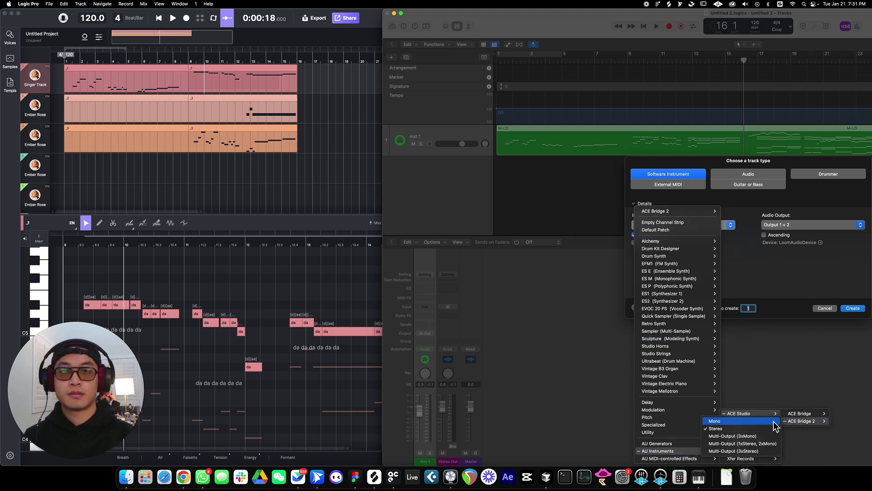
{"action": "left_click", "coordinate": [744, 428]}
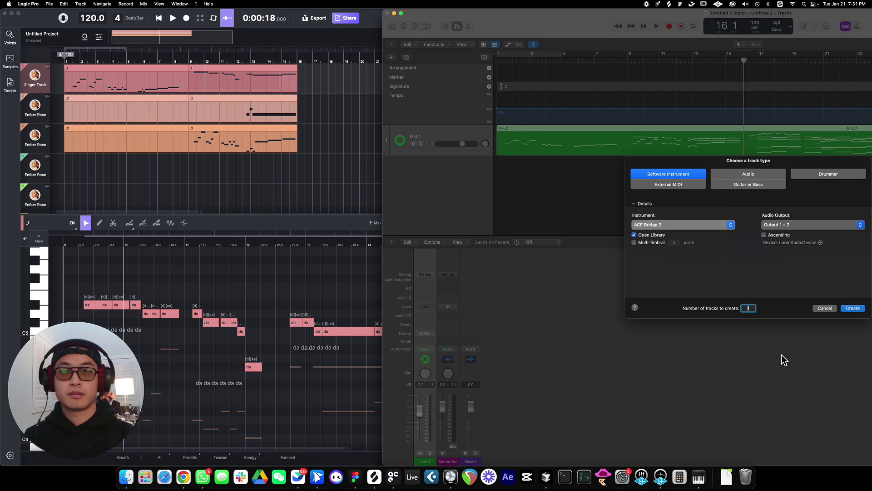
{"action": "left_click", "coordinate": [853, 309]}
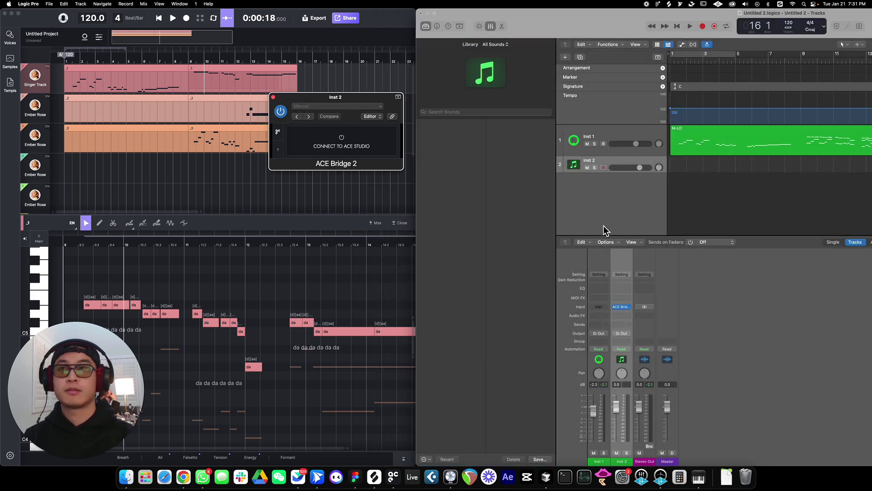
{"action": "left_click_drag", "start_coordinate": [365, 95], "coordinate": [473, 149]}
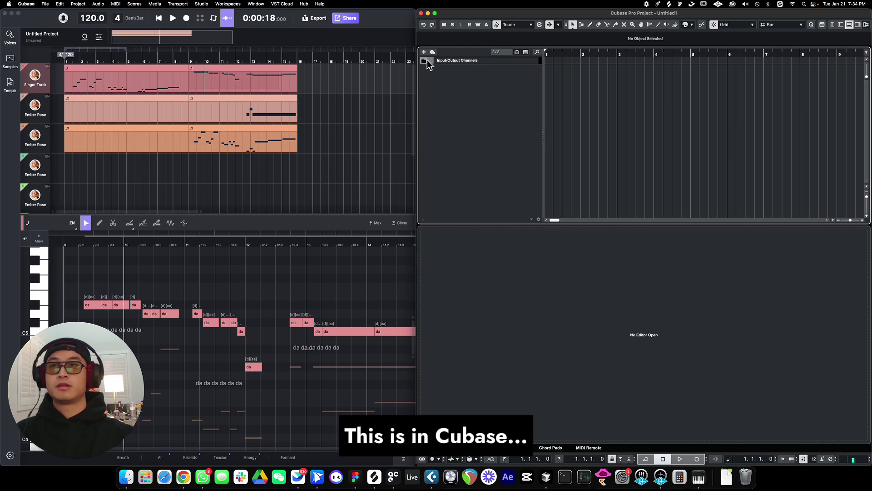
Add a Cubase instrument track, ACE Bridge 2 01, with ACE Bridge 2 as its instrument.
{"action": "left_click", "coordinate": [424, 52]}
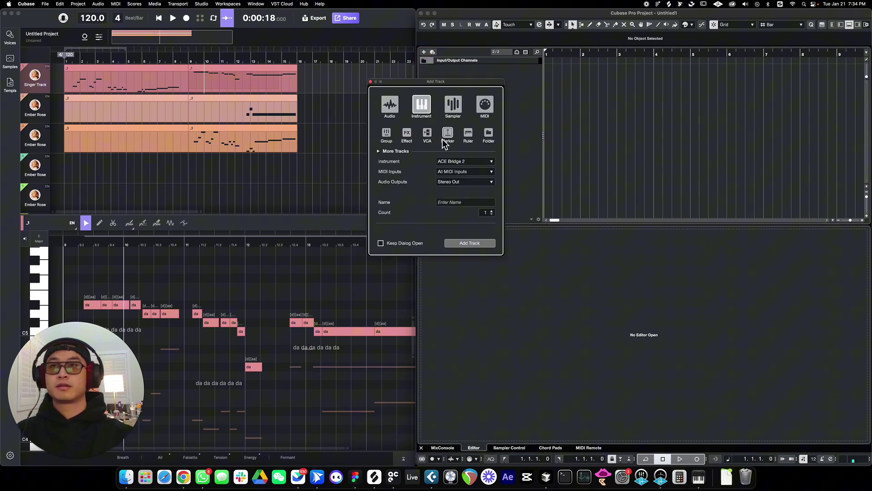
{"action": "left_click", "coordinate": [463, 162]}
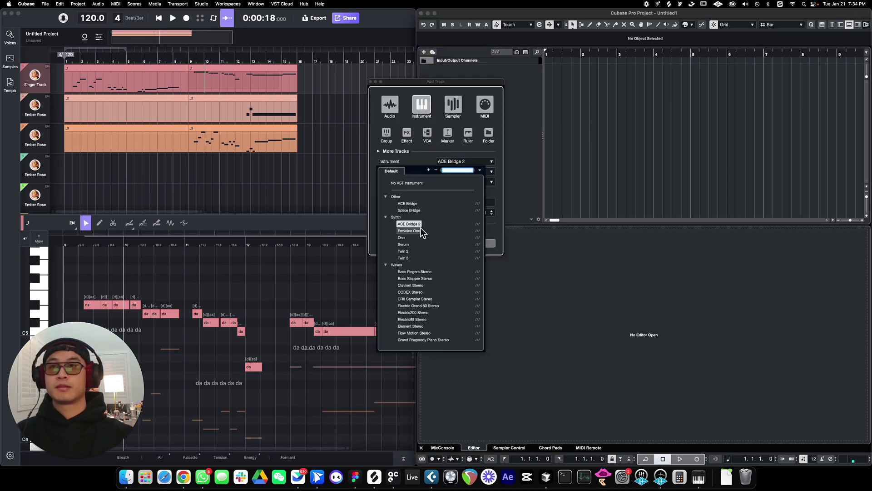
{"action": "left_click", "coordinate": [417, 225]}
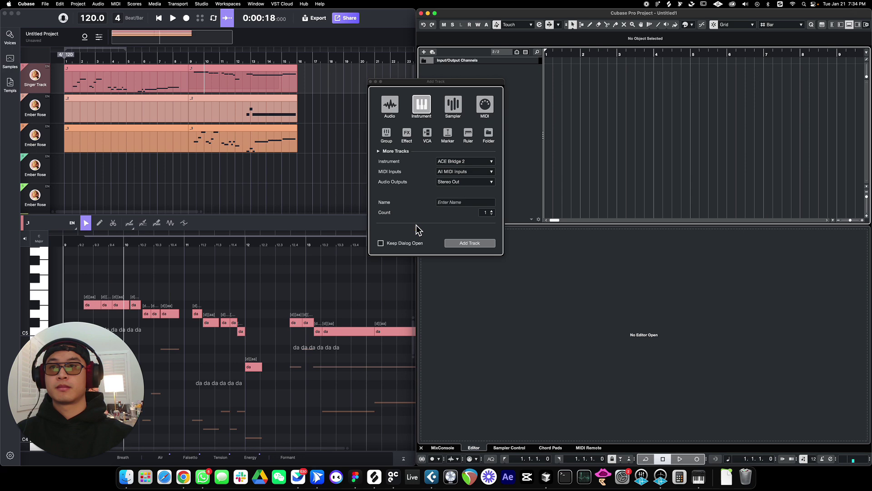
{"action": "left_click", "coordinate": [475, 243]}
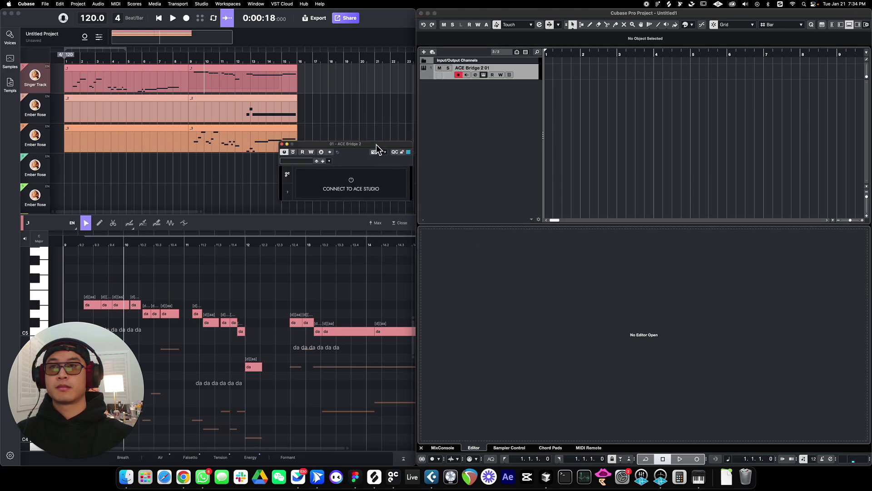
{"action": "left_click_drag", "start_coordinate": [376, 144], "coordinate": [476, 194]}
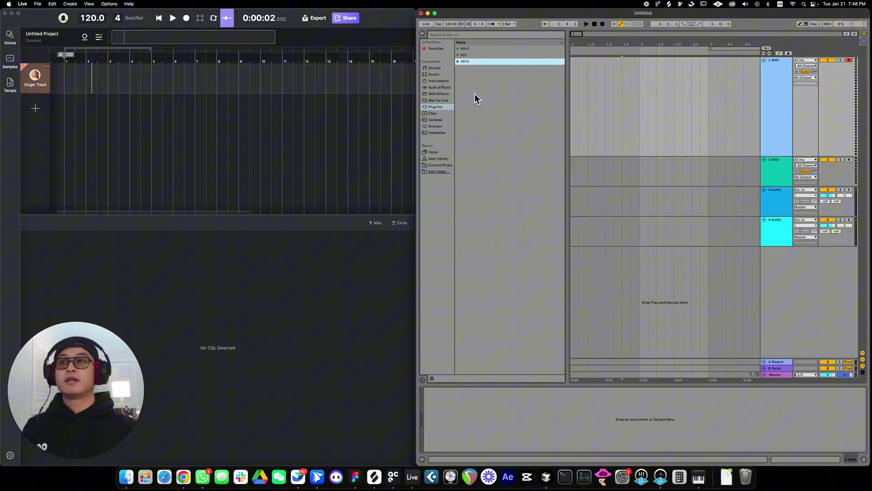
Load the VST3 ACE Bridge 2 plugin from the ACE Studio folder onto Live's first MIDI track.
{"action": "left_click", "coordinate": [458, 61]}
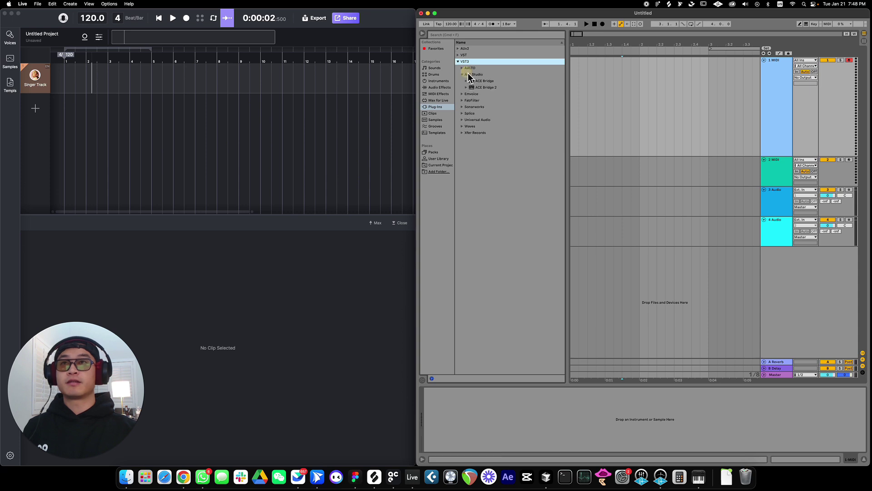
{"action": "left_click", "coordinate": [462, 75]}
{"action": "left_click", "coordinate": [484, 80]}
{"action": "double_click", "coordinate": [486, 88]}
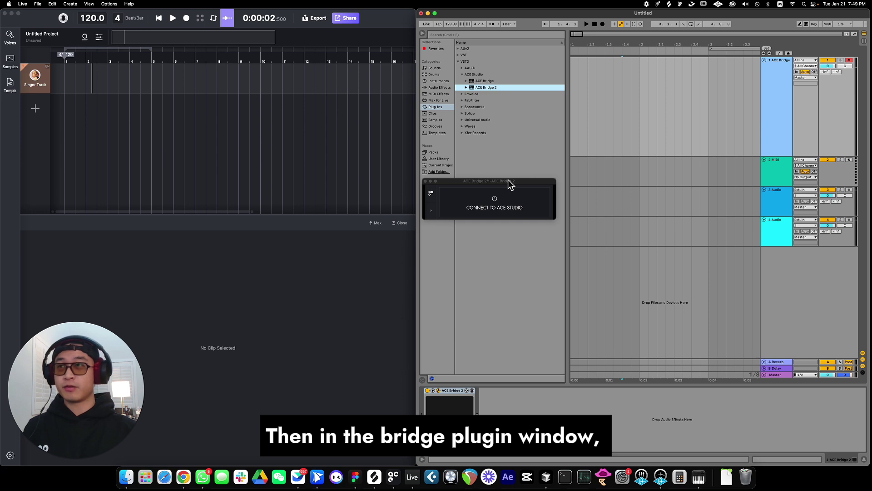
Connect the bridge to ACE Studio and dismiss the 'ACE Bridge 2 linked' window.
{"action": "left_click_drag", "start_coordinate": [508, 180], "coordinate": [526, 185]}
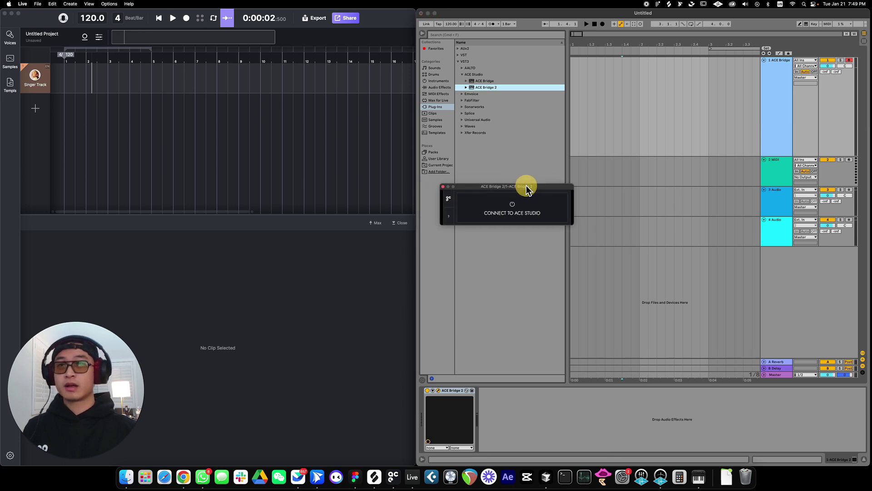
{"action": "left_click", "coordinate": [503, 207]}
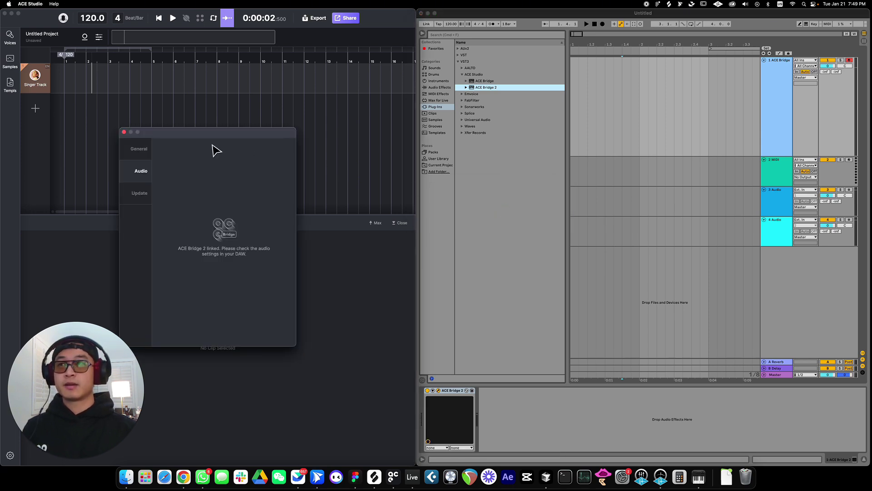
{"action": "left_click", "coordinate": [123, 131]}
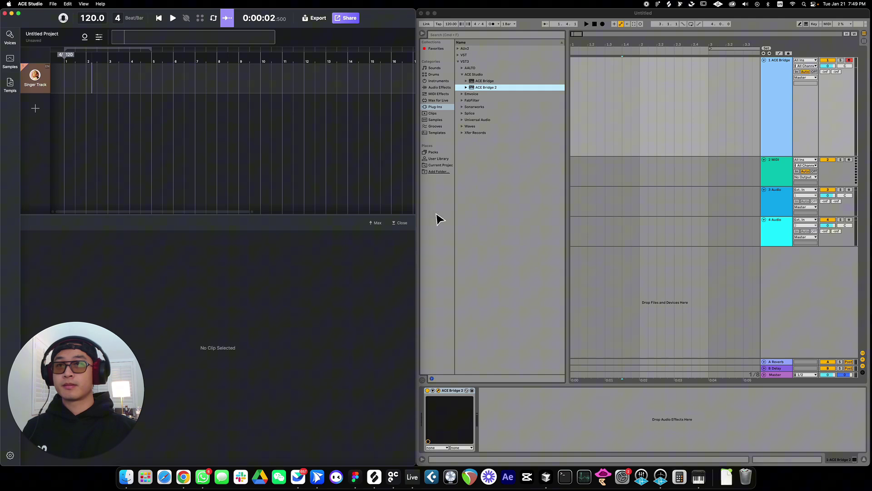
{"action": "left_click", "coordinate": [474, 223]}
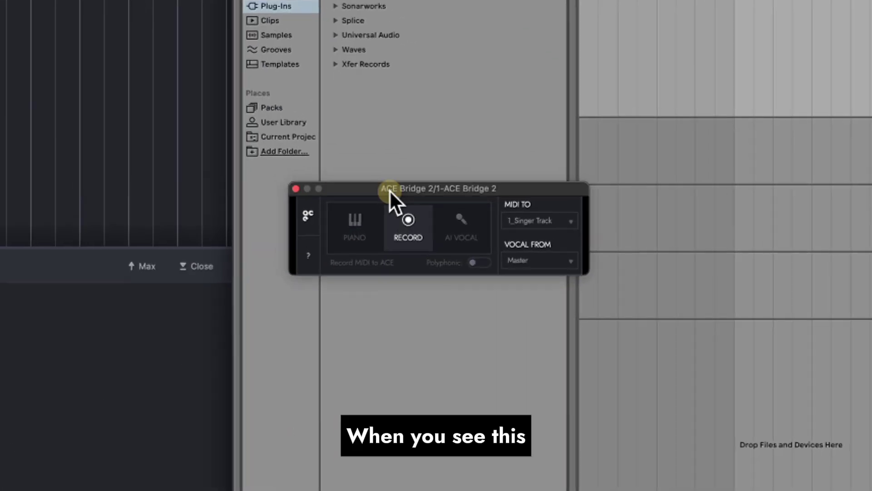
{"action": "left_click_drag", "start_coordinate": [486, 189], "coordinate": [480, 251]}
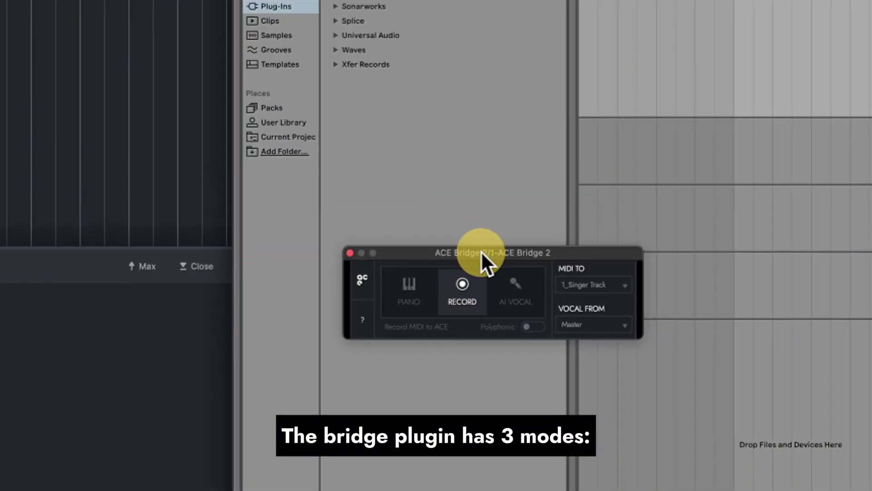
{"action": "left_click", "coordinate": [411, 294]}
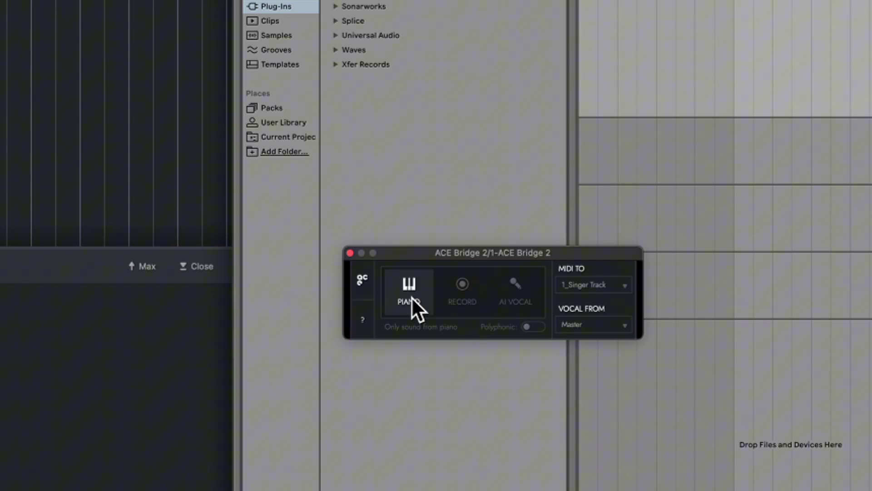
{"action": "left_click", "coordinate": [462, 284]}
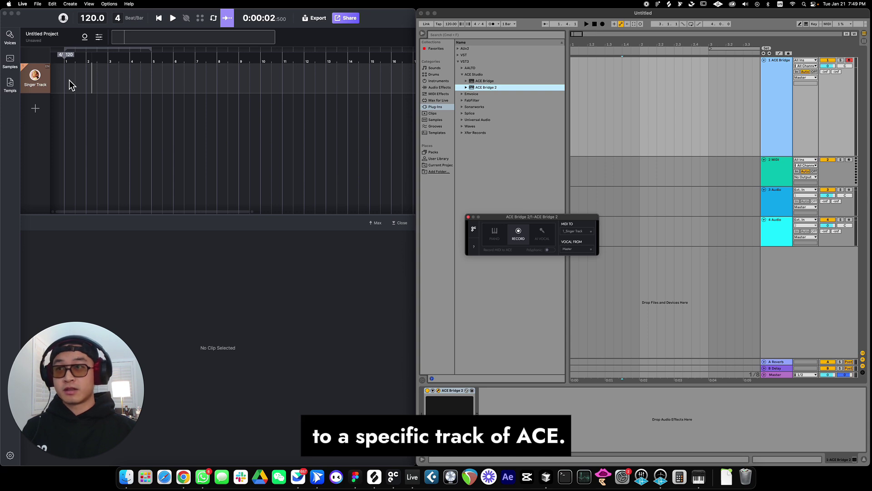
Create a MIDI clip from bar 1 to bar 3 and draw a C3 note at 1.2.
{"action": "double_click", "coordinate": [574, 110]}
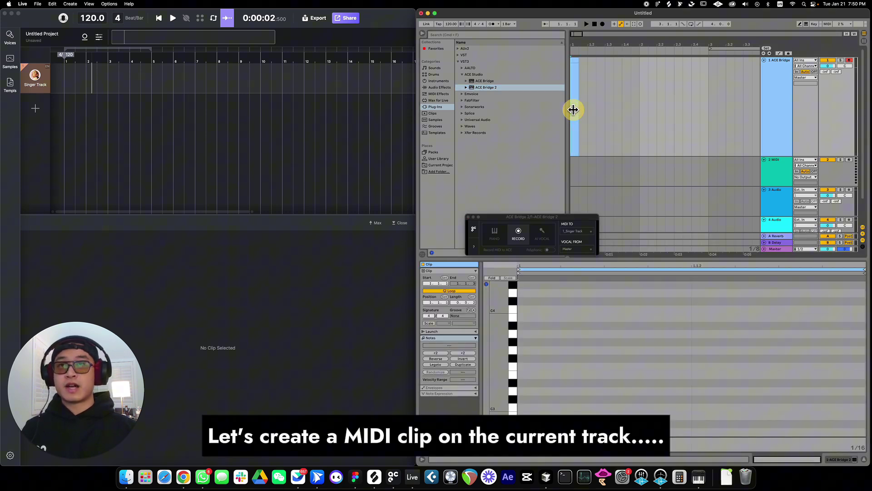
{"action": "left_click_drag", "start_coordinate": [579, 64], "coordinate": [709, 64]}
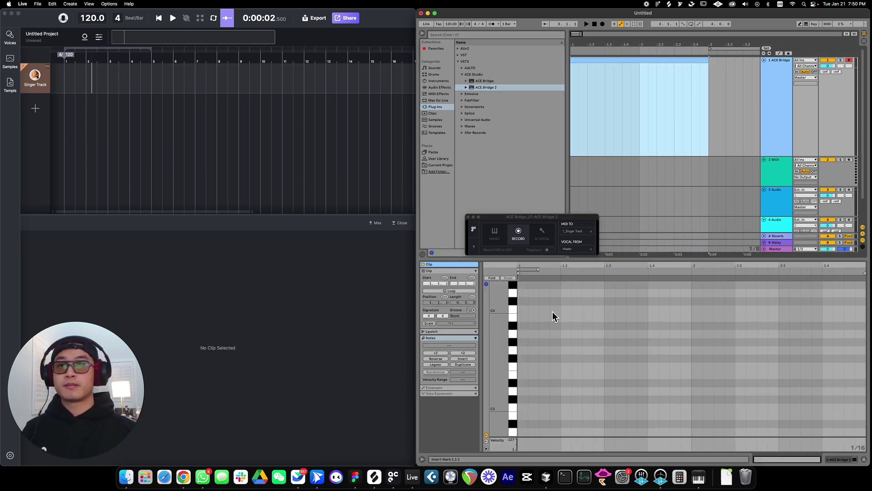
{"action": "left_click_drag", "start_coordinate": [564, 407], "coordinate": [602, 407]}
Duplicate the note twice, transposing the copies up to D3 and E3.
{"action": "key", "text": "super+d"}
{"action": "key", "text": "Up"}
{"action": "key", "text": "Up"}
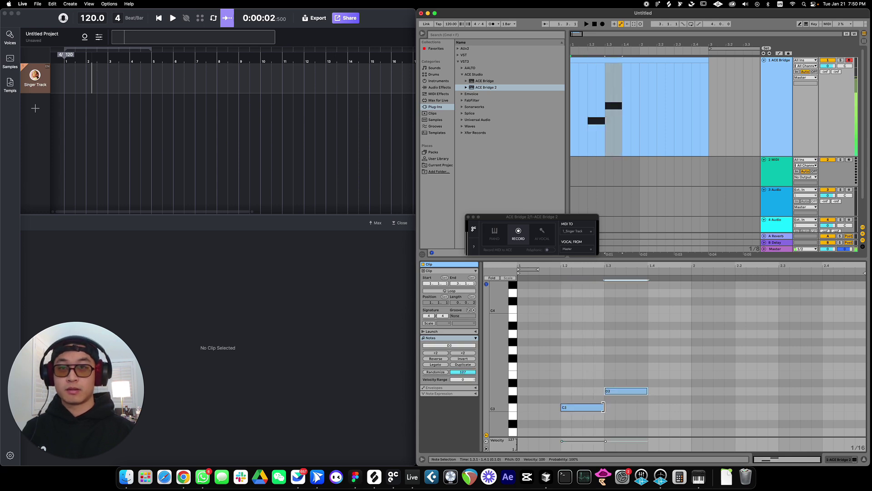
{"action": "key", "text": "super+d"}
{"action": "key", "text": "Up"}
{"action": "key", "text": "Up"}
{"action": "scroll", "coordinate": [606, 372], "scroll_direction": "down", "scroll_amount": 2}
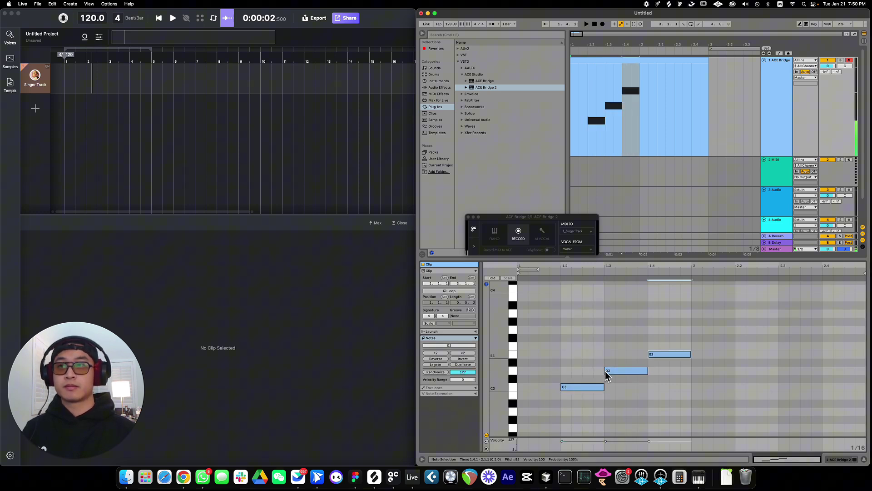
{"action": "left_click", "coordinate": [583, 330]}
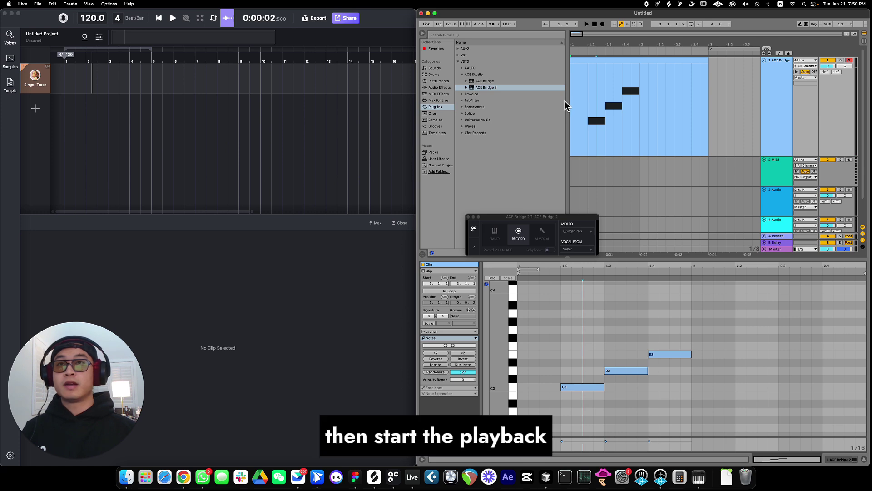
Play the clip from 1.1.1 so its three notes land on ACE's Singer Track as 'da'.
{"action": "left_click", "coordinate": [571, 101]}
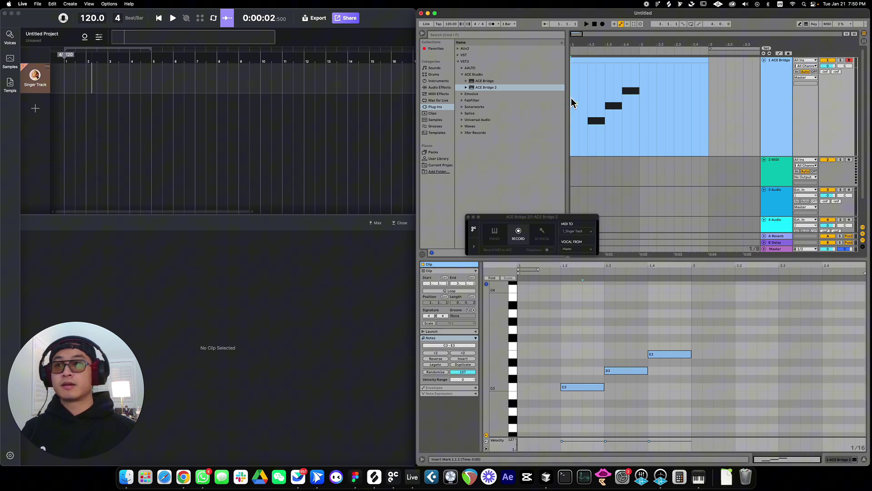
{"action": "key", "text": "space"}
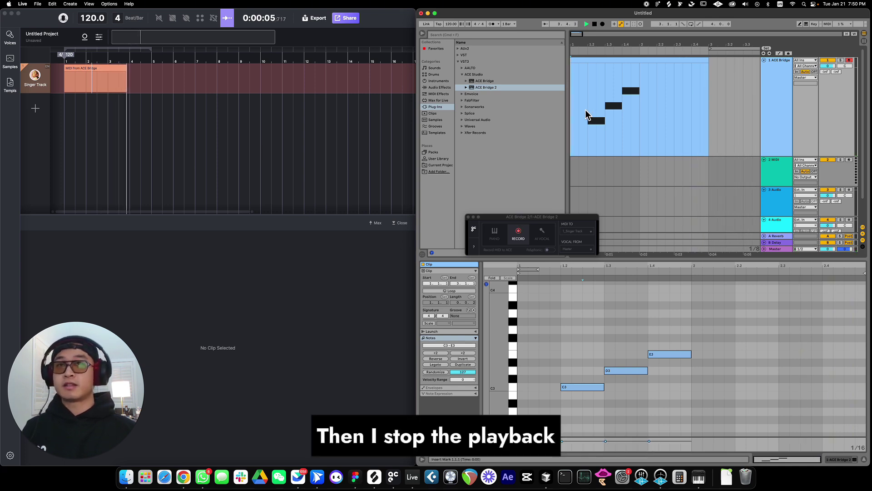
{"action": "key", "text": "space"}
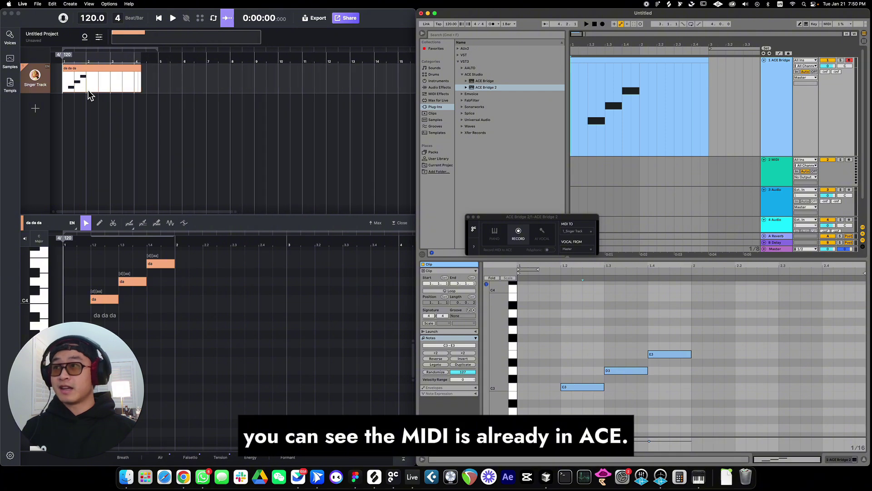
{"action": "scroll", "coordinate": [90, 96], "scroll_direction": "up", "scroll_amount": 2}
{"action": "left_click", "coordinate": [483, 108]}
{"action": "scroll", "coordinate": [482, 108], "scroll_direction": "down", "scroll_amount": 3}
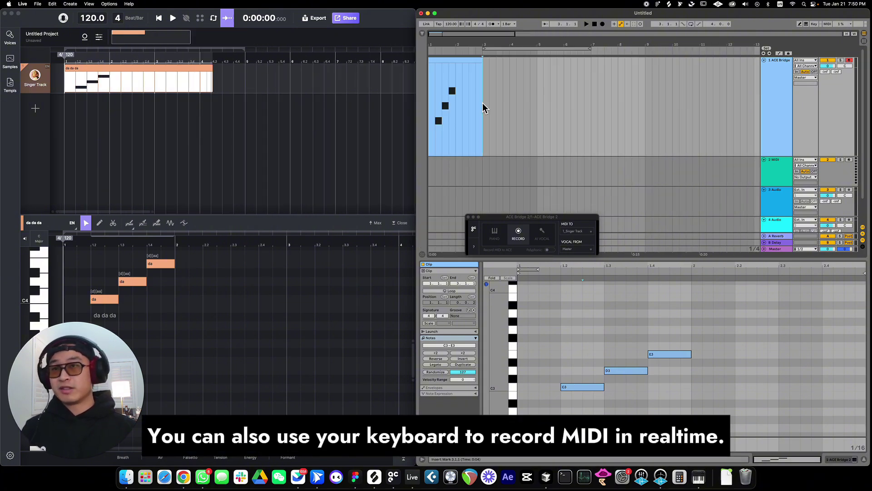
Arrangement-record a longer melody from the MIDI keyboard with F9, then stop.
{"action": "left_click", "coordinate": [537, 108]}
{"action": "key", "text": "F9"}
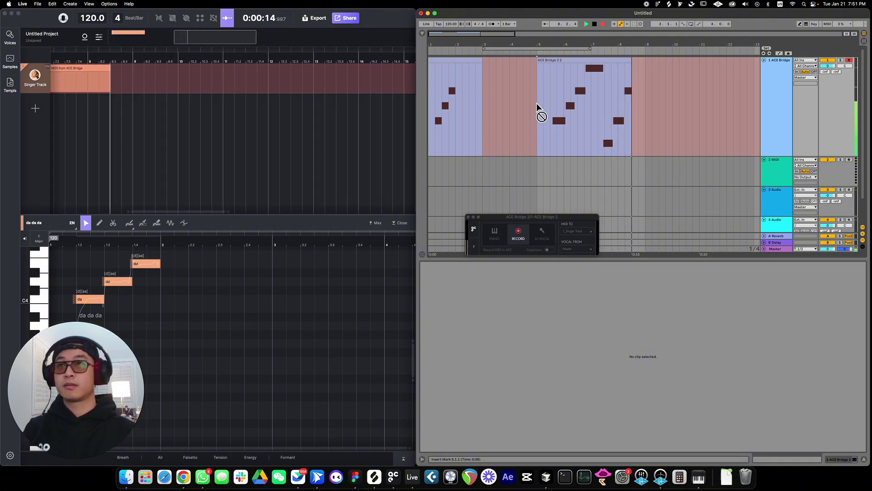
{"action": "key", "text": "space"}
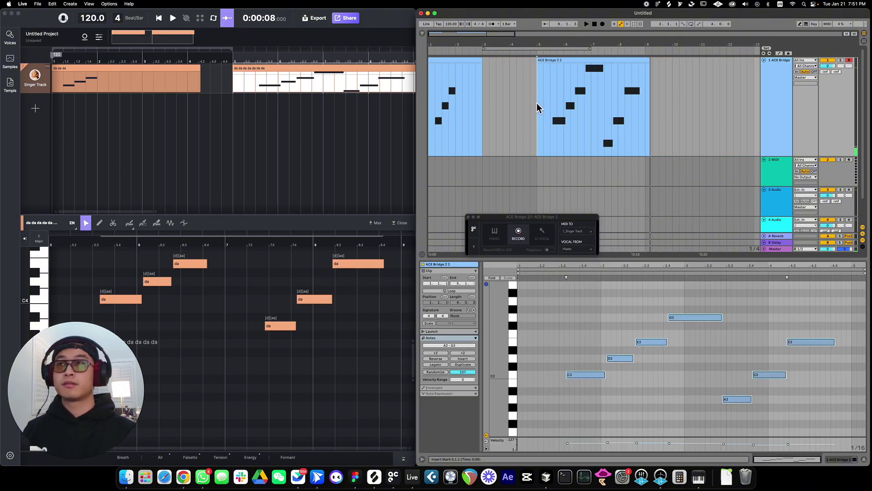
Play back from bar 10 to hear the new notes sung by the AI vocal.
{"action": "left_click", "coordinate": [669, 97]}
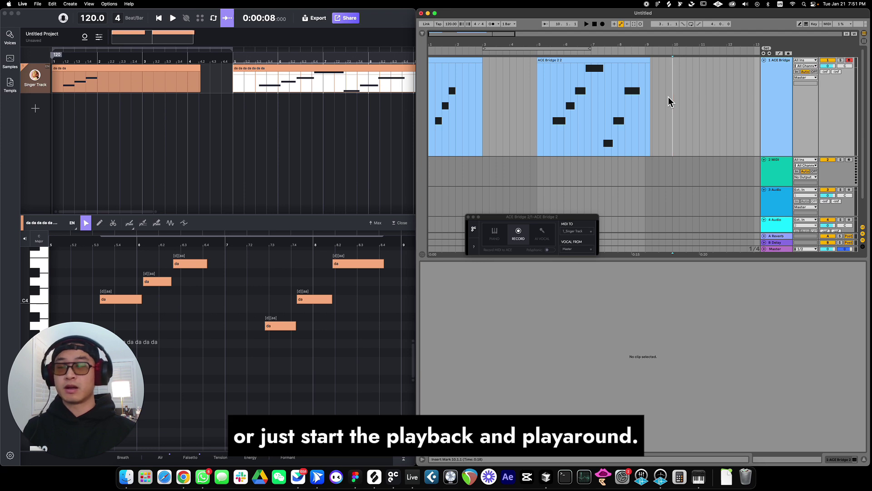
{"action": "key", "text": "space"}
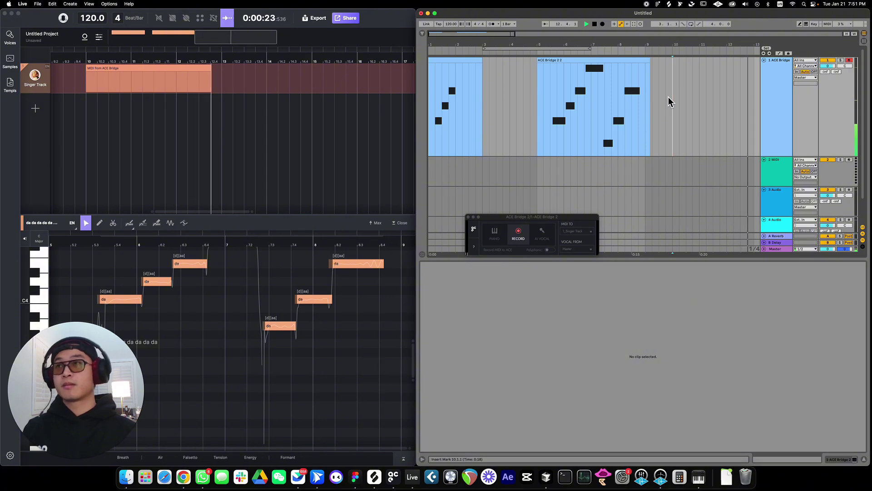
{"action": "key", "text": "space"}
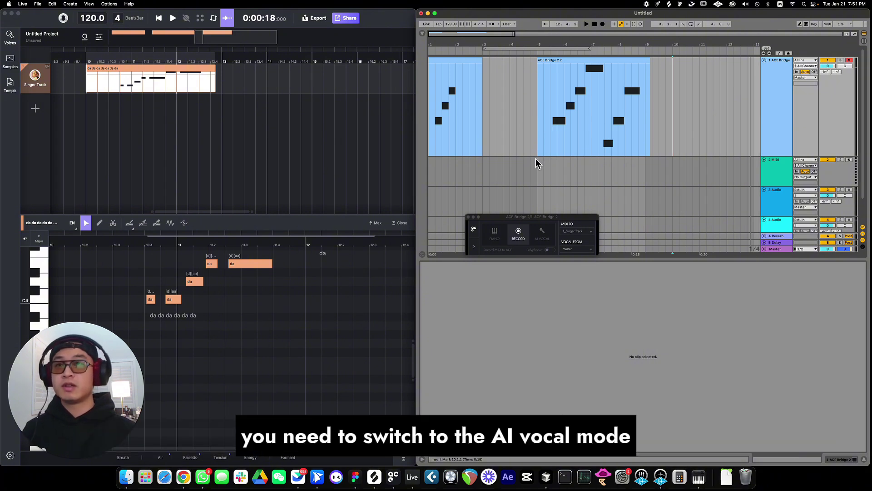
Switch ACE Bridge from AI VOCAL back to RECORD and turn Polyphonic on.
{"action": "left_click", "coordinate": [541, 234]}
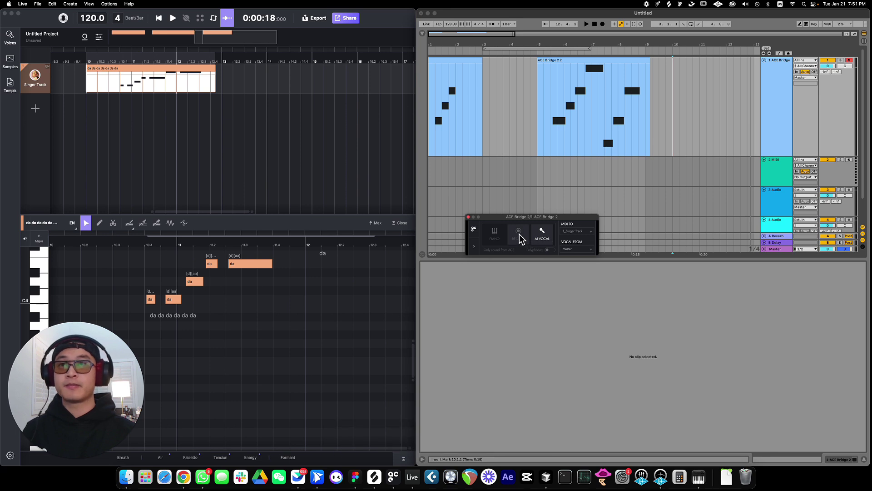
{"action": "left_click", "coordinate": [520, 234]}
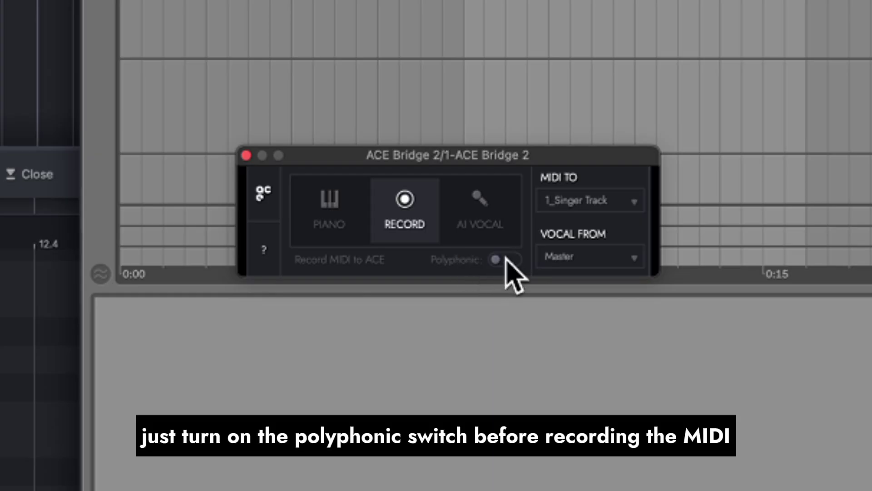
{"action": "left_click", "coordinate": [506, 258]}
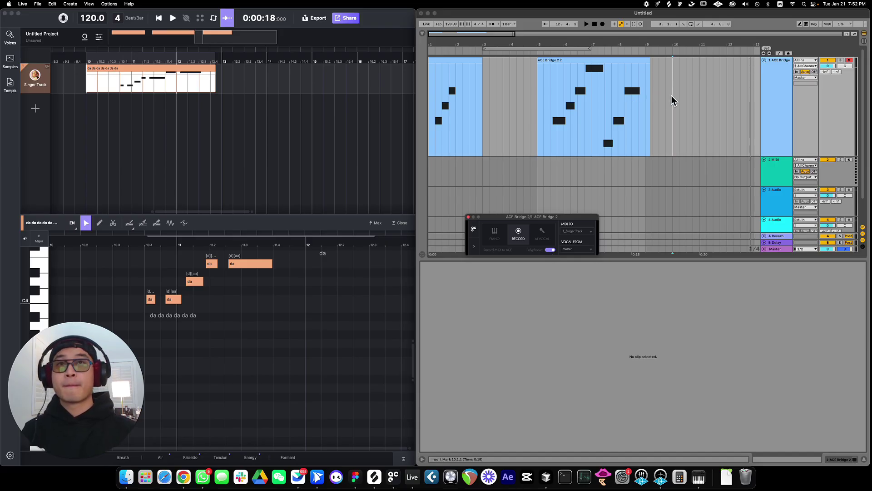
{"action": "left_click", "coordinate": [672, 95]}
Record a polyphonic chord part into ACE Studio starting at bar 10.
{"action": "left_click", "coordinate": [672, 79]}
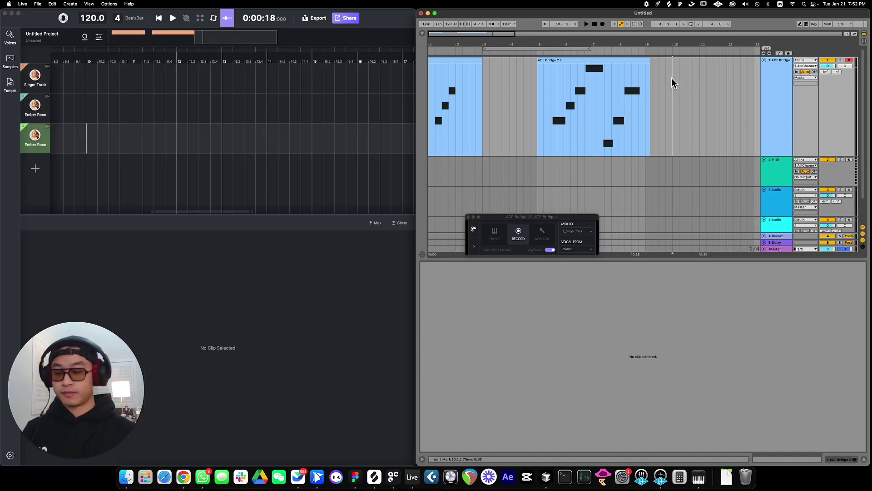
{"action": "key", "text": "F9"}
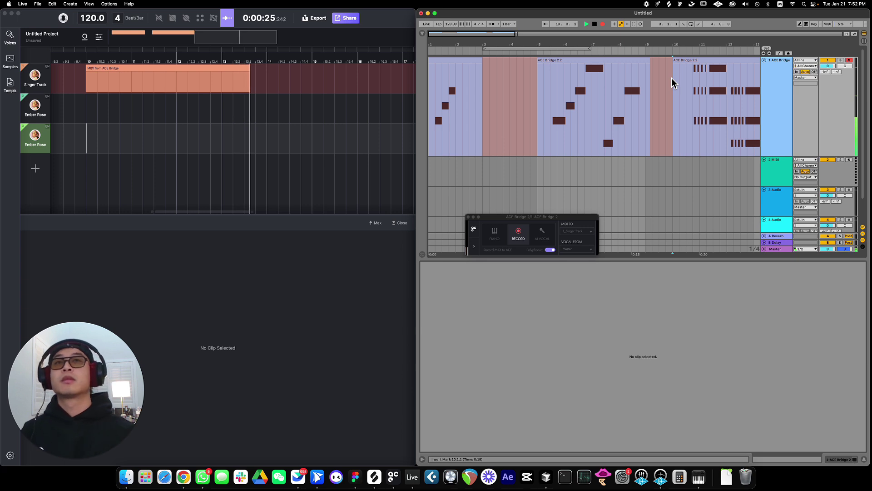
{"action": "key", "text": "space"}
Set the ACE Bridge plugin's MIDI TO destination to 1_Singer Track.
{"action": "scroll", "coordinate": [671, 83], "scroll_direction": "right", "scroll_amount": 10}
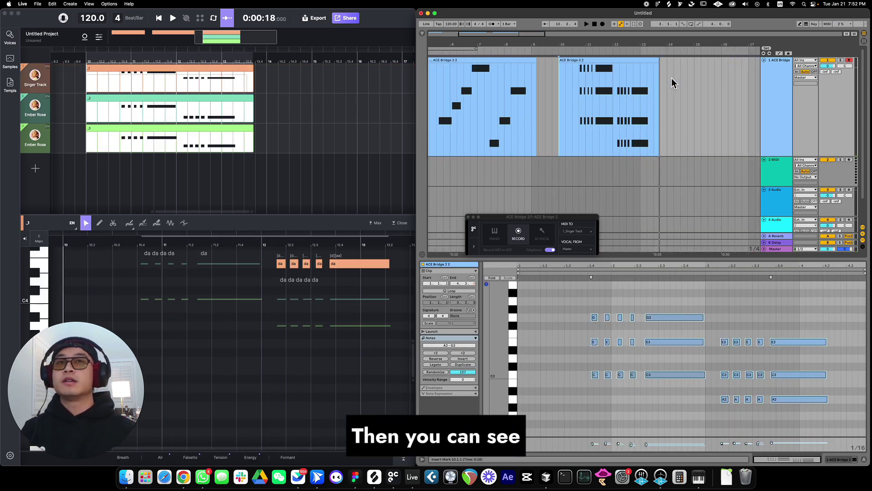
{"action": "scroll", "coordinate": [576, 90], "scroll_direction": "up", "scroll_amount": 5}
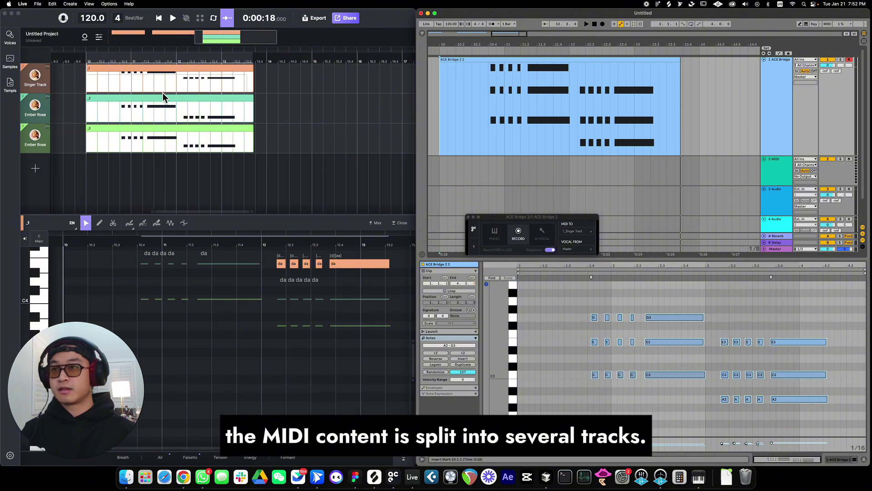
{"action": "left_click", "coordinate": [465, 94]}
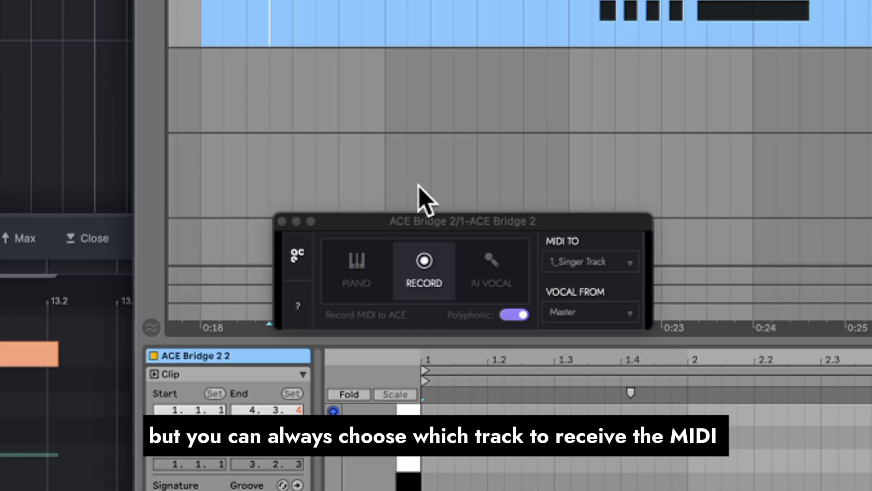
{"action": "left_click_drag", "start_coordinate": [526, 216], "coordinate": [511, 196]}
{"action": "left_click_drag", "start_coordinate": [402, 171], "coordinate": [392, 155]}
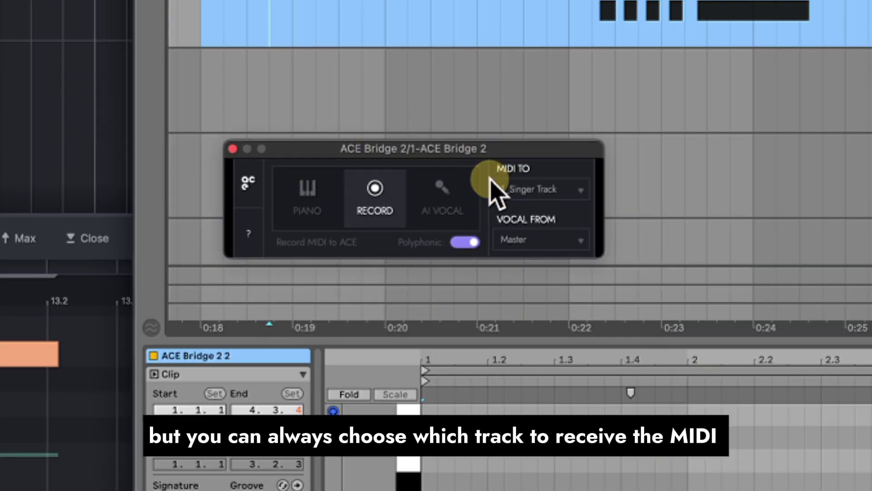
{"action": "left_click", "coordinate": [527, 193]}
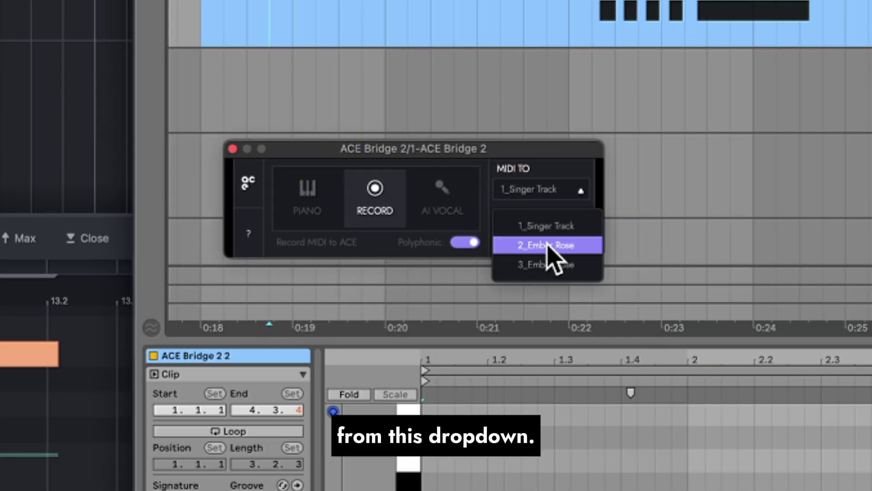
{"action": "left_click", "coordinate": [555, 194]}
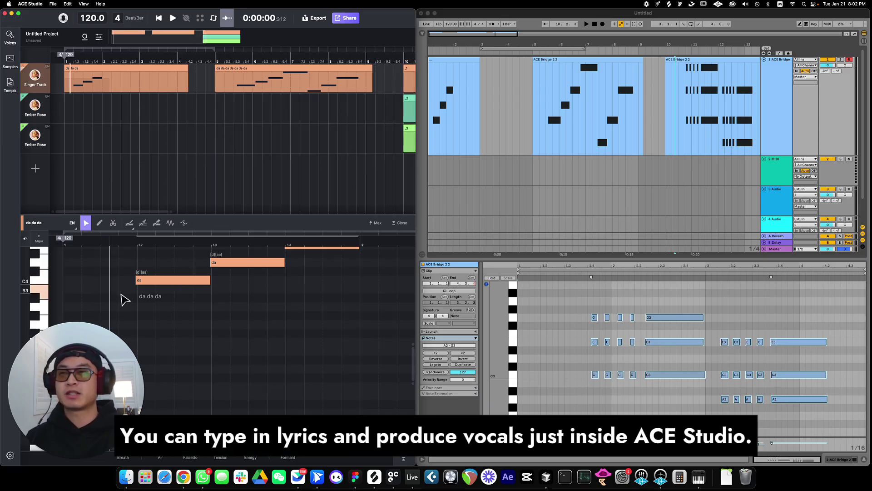
Replace the 'da da da' lyrics with 'i love you'.
{"action": "left_click", "coordinate": [145, 300]}
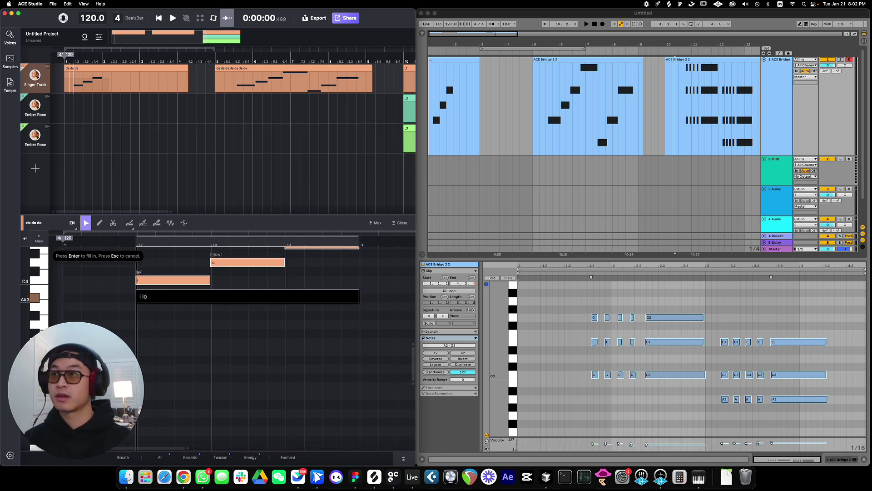
{"action": "type", "text": "i love you"}
{"action": "key", "text": "Return"}
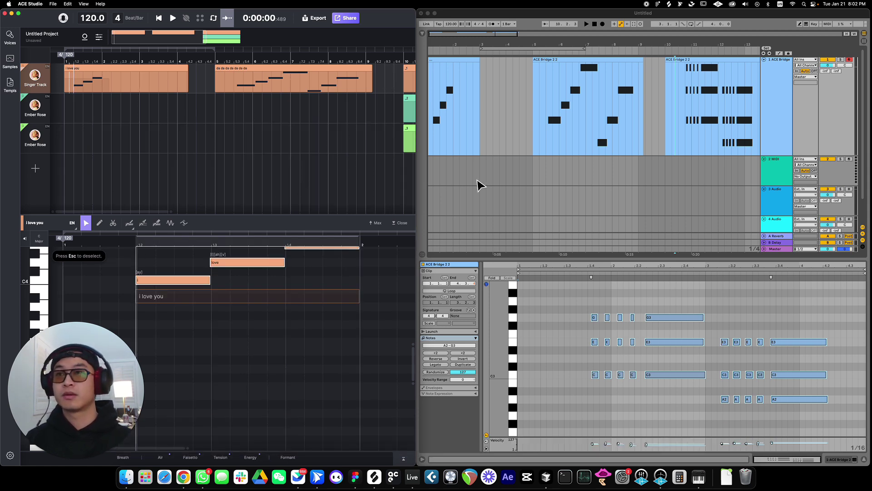
Switch Ableton's ACE Bridge plugin from Record to AI Vocal mode.
{"action": "left_click", "coordinate": [486, 145]}
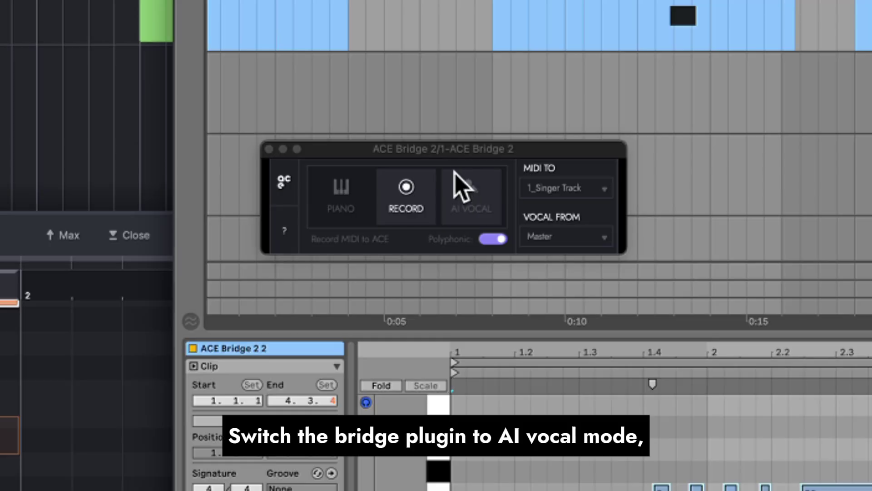
{"action": "left_click_drag", "start_coordinate": [449, 148], "coordinate": [438, 149]}
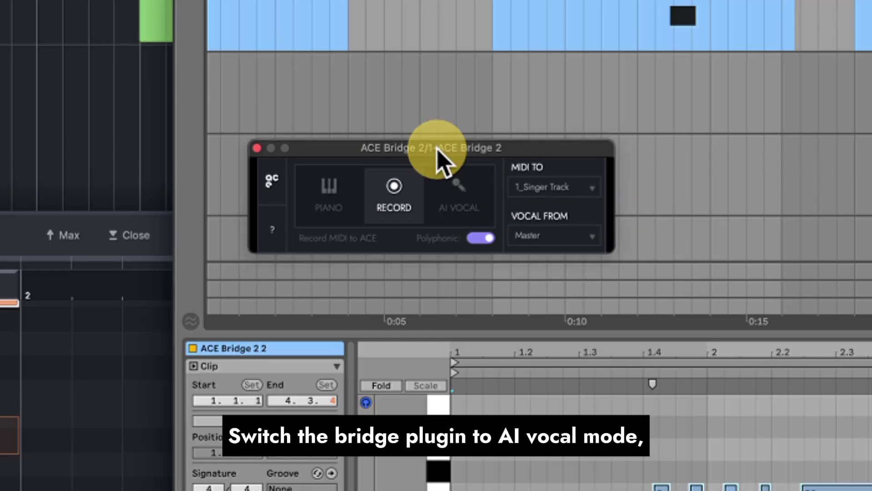
{"action": "left_click", "coordinate": [444, 189]}
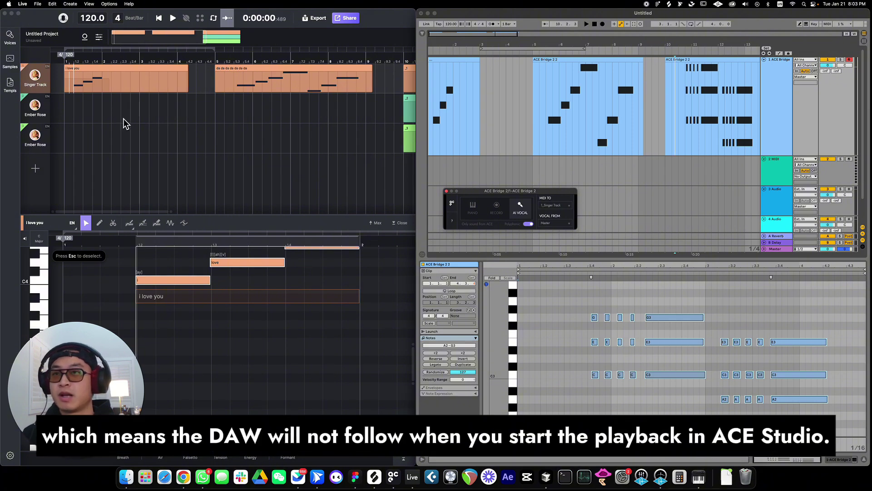
Play back the rendered 'i love you' vocal in ACE Studio.
{"action": "left_click", "coordinate": [67, 84]}
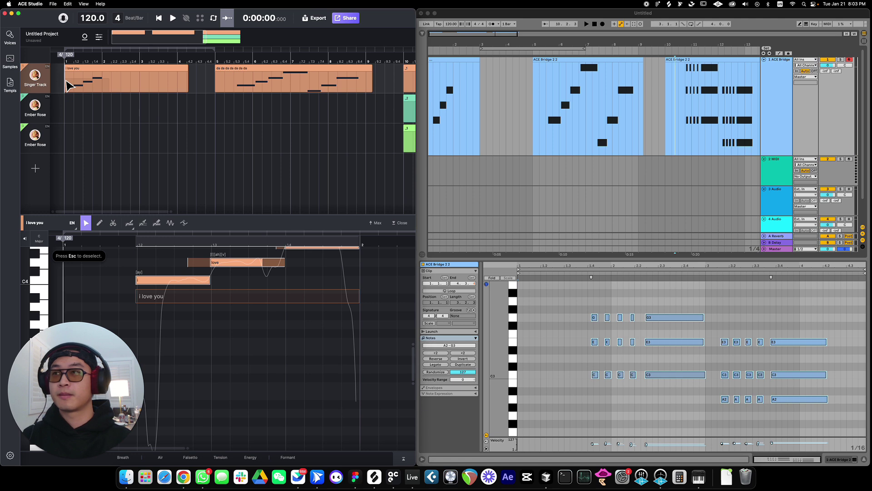
{"action": "key", "text": "space"}
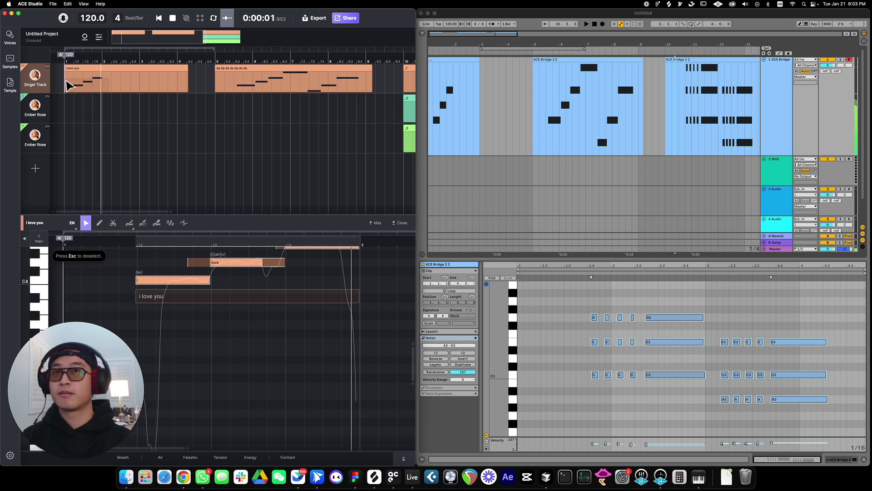
{"action": "key", "text": "space"}
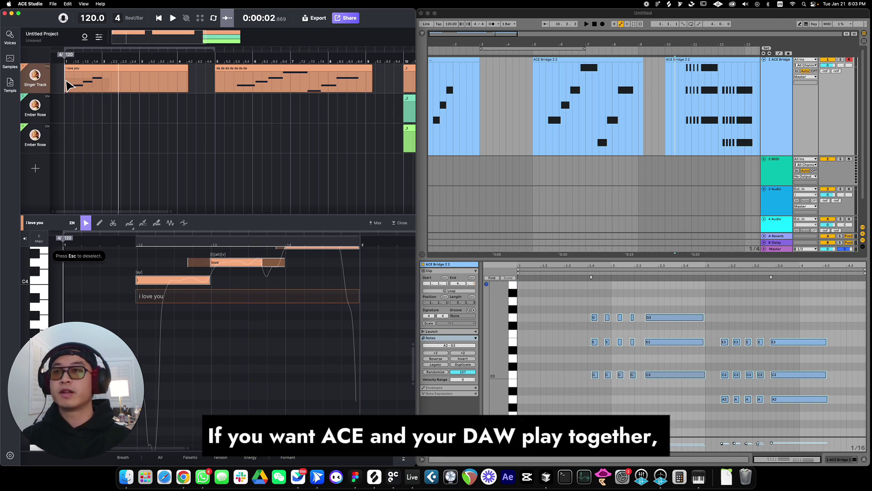
Play Ableton's arrangement from each bridge clip with ACE Studio following in sync, then stop.
{"action": "left_click", "coordinate": [430, 94]}
{"action": "key", "text": "space"}
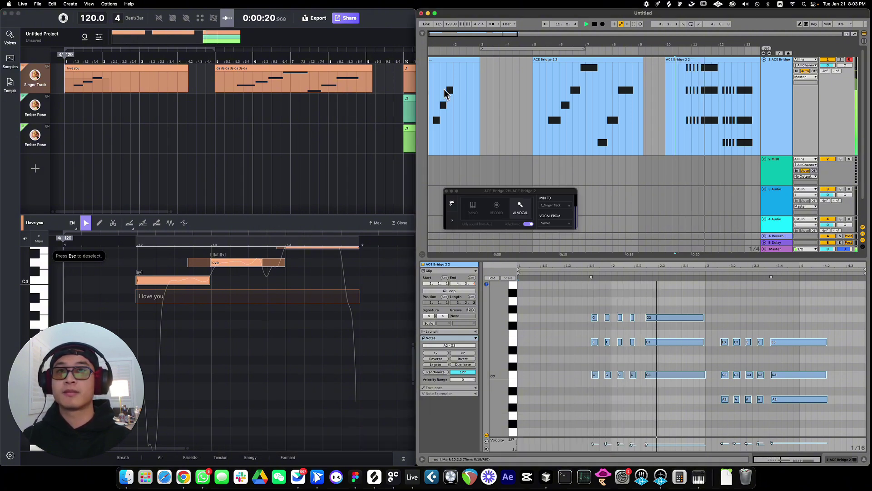
{"action": "key", "text": "minus"}
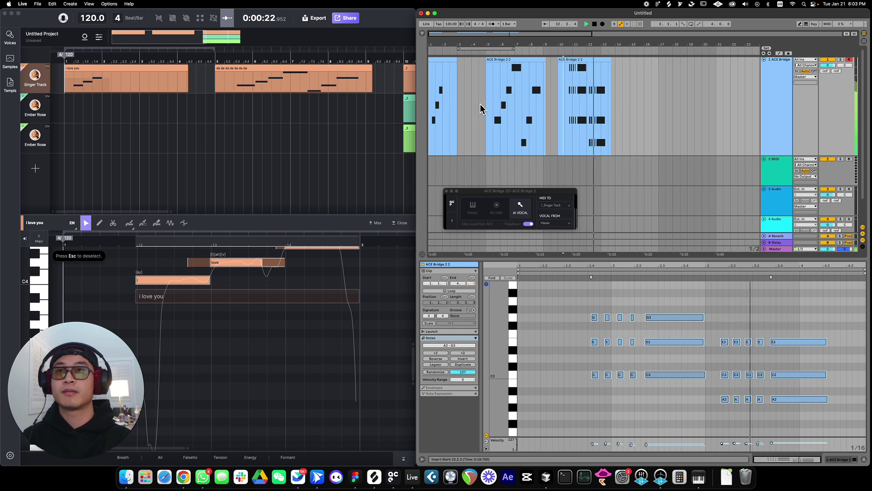
{"action": "left_click", "coordinate": [494, 114]}
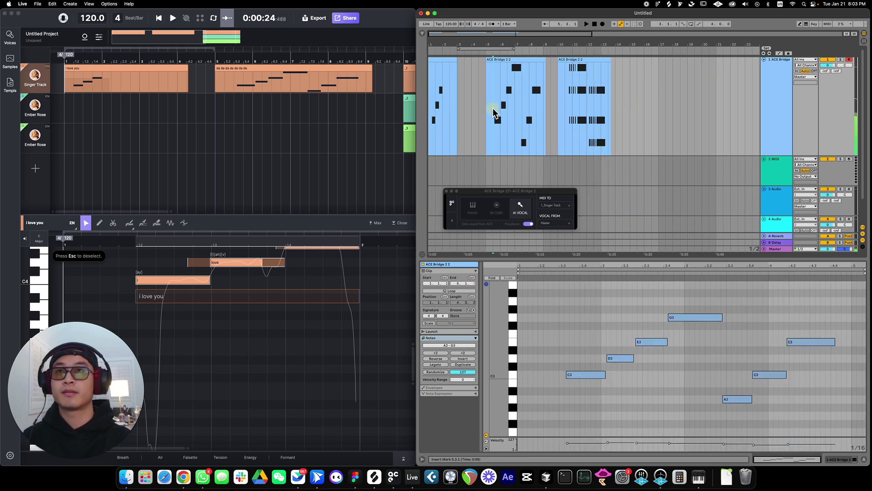
{"action": "key", "text": "space"}
{"action": "key", "text": "space"}
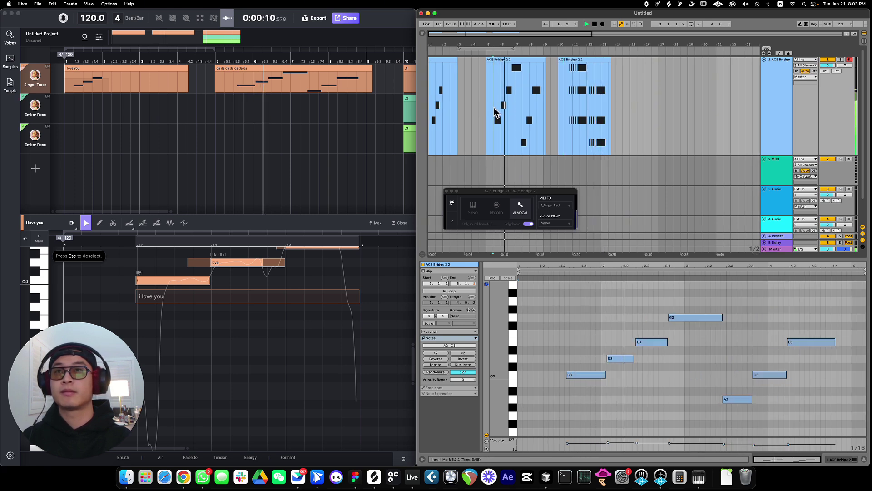
{"action": "left_click", "coordinate": [432, 120]}
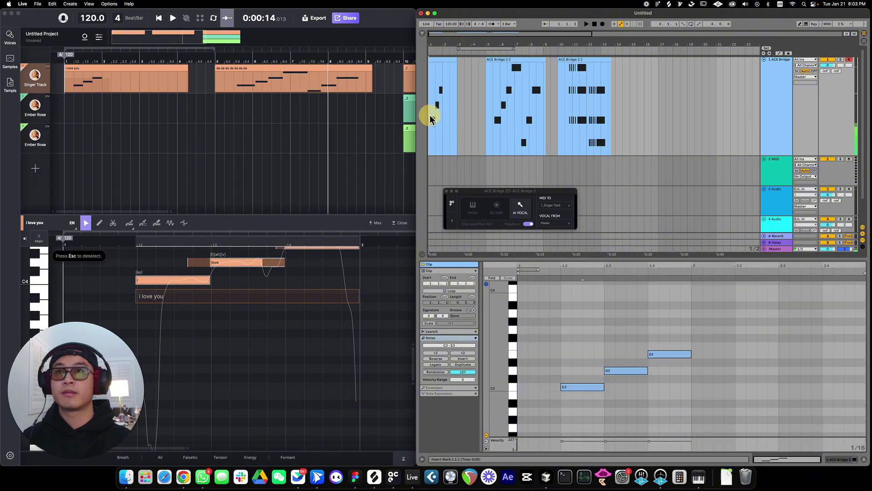
{"action": "key", "text": "space"}
{"action": "key", "text": "space"}
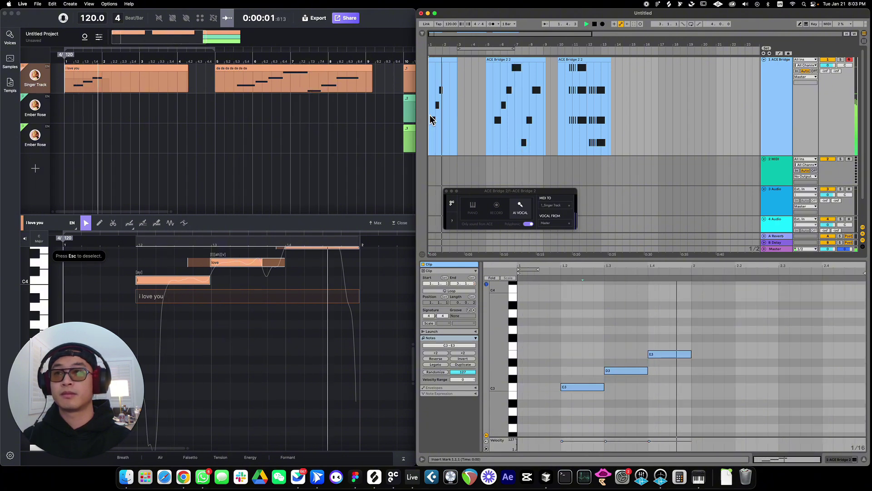
{"action": "key", "text": "space"}
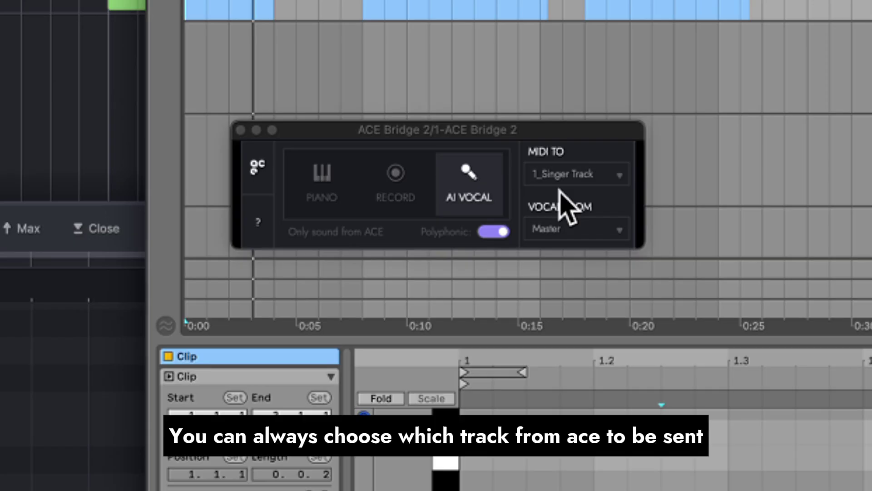
{"action": "left_click", "coordinate": [583, 229]}
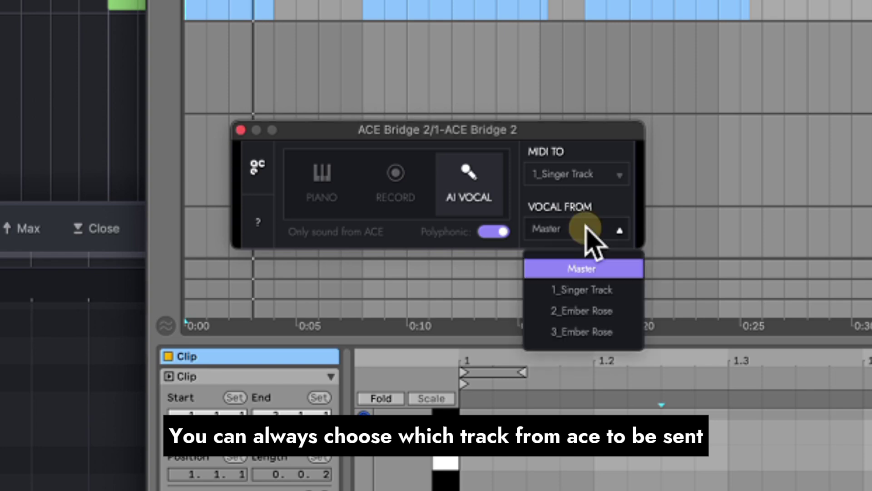
{"action": "left_click", "coordinate": [596, 271]}
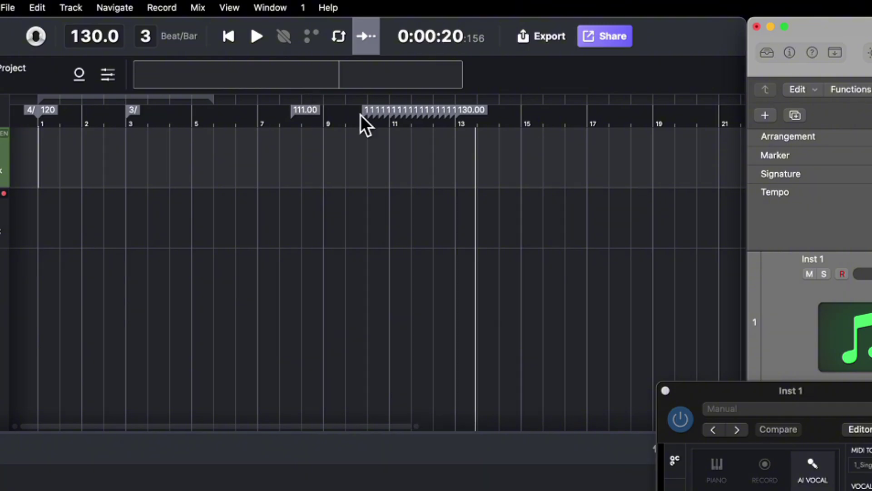
Follow the bridge plugin's help link to the 'Learn about ACE Bridge' documentation page.
{"action": "left_click_drag", "start_coordinate": [420, 196], "coordinate": [430, 191]}
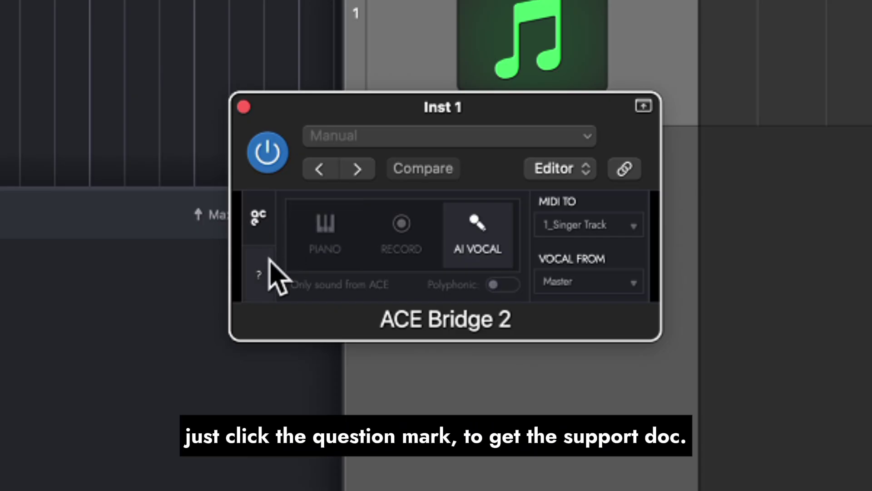
{"action": "left_click", "coordinate": [390, 242]}
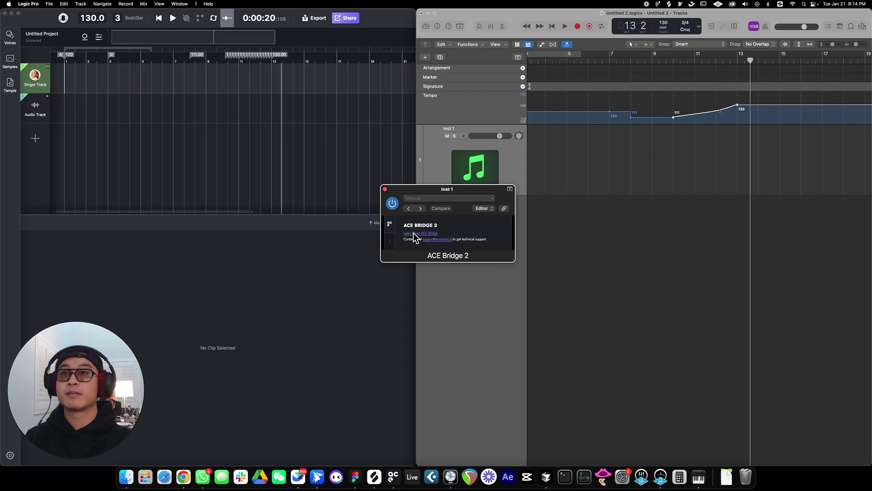
{"action": "left_click", "coordinate": [414, 233]}
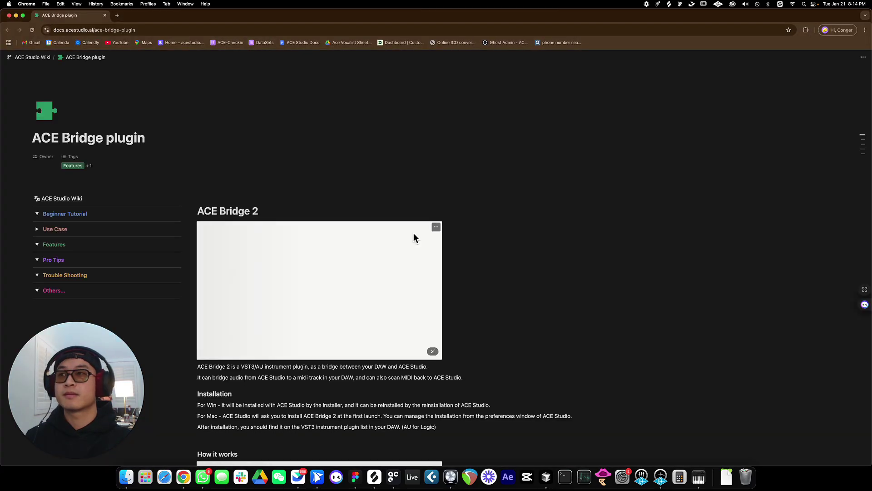
Scroll down to the ACE Bridge plugin page's How it works diagram.
{"action": "scroll", "coordinate": [403, 172], "scroll_direction": "down", "scroll_amount": 5}
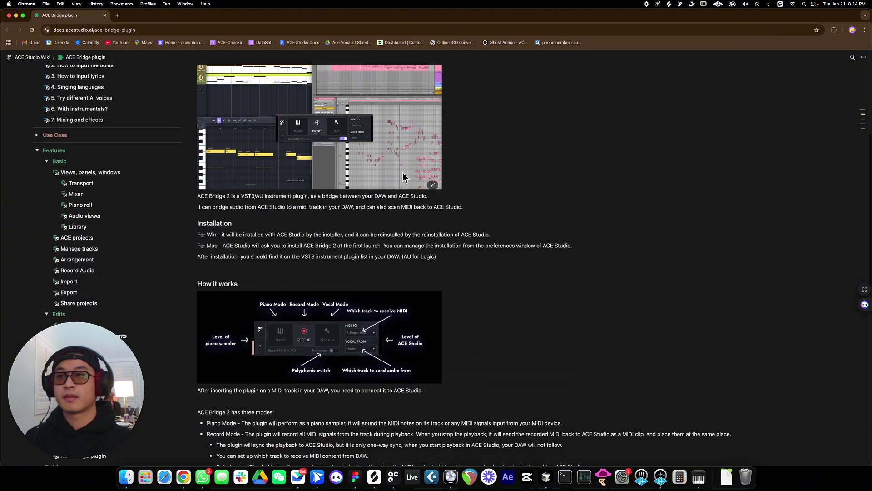